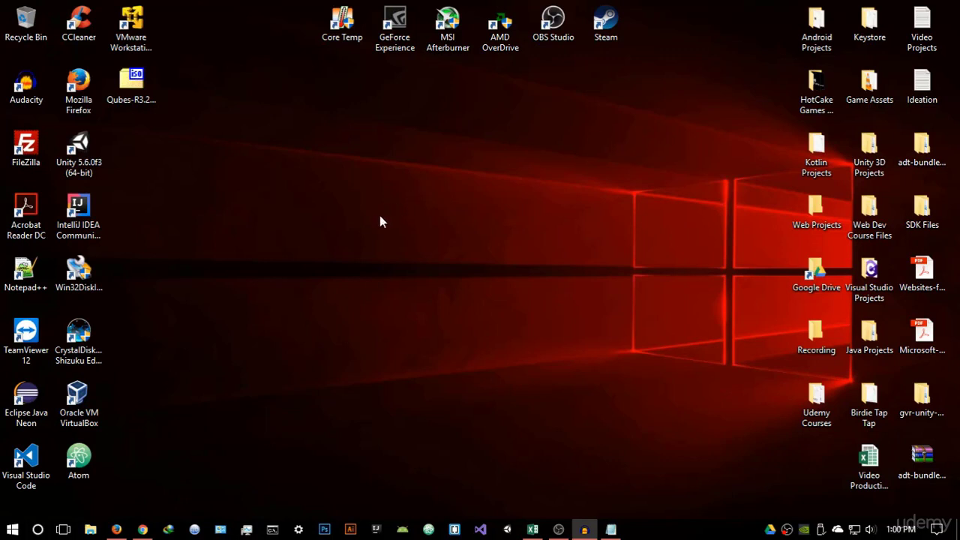
pyautogui.click(119, 529)
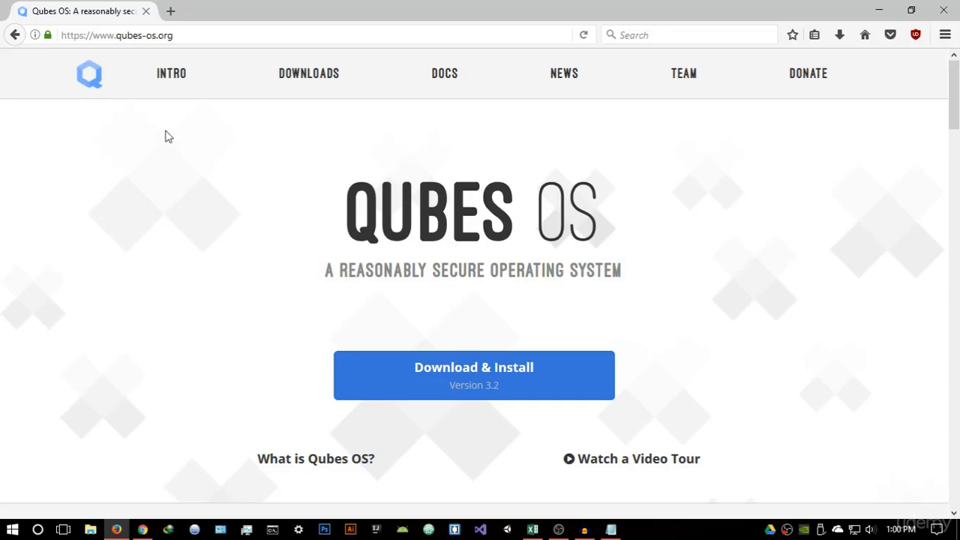
pyautogui.click(193, 37)
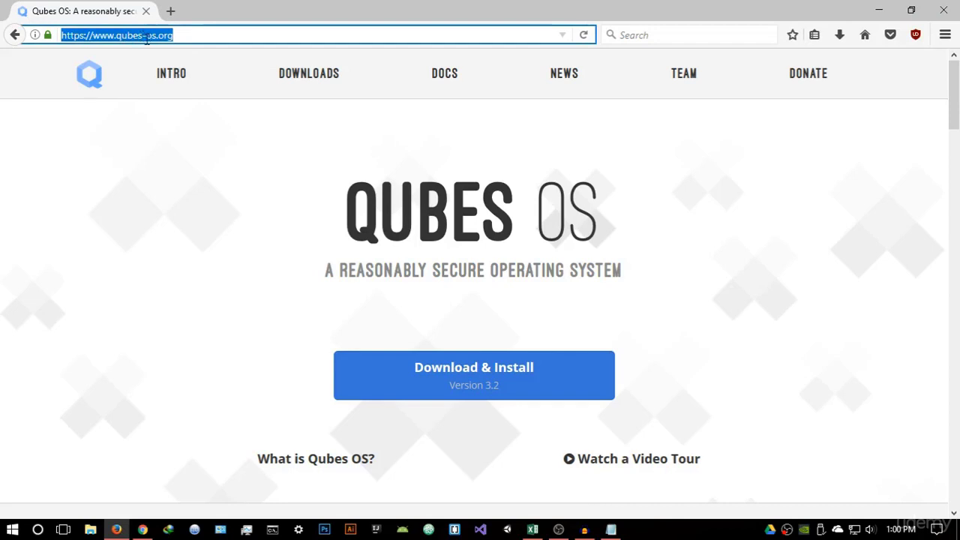
pyautogui.click(188, 91)
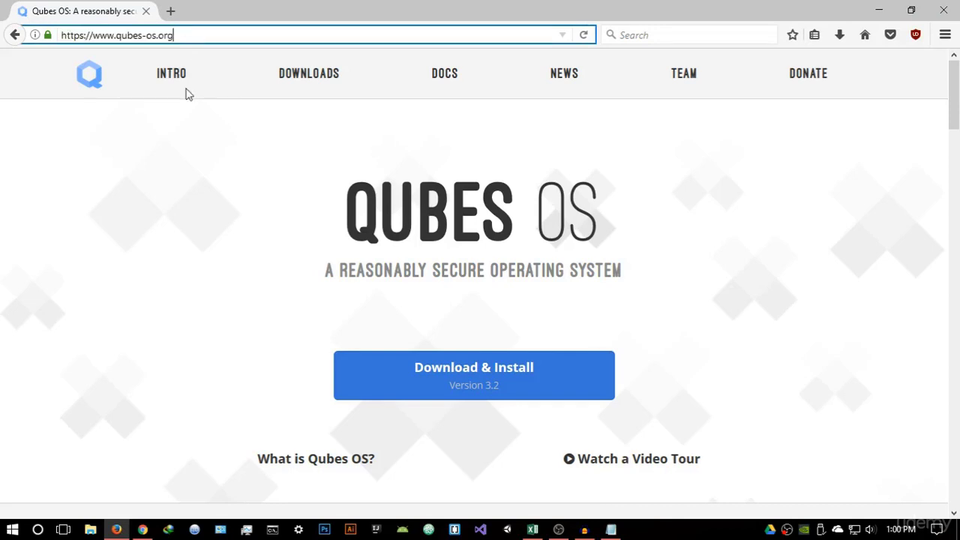
# Search Google for "qubes os" in a new tab and follow the official qubes-os.org result.
pyautogui.hotkey('ctrl', 't')
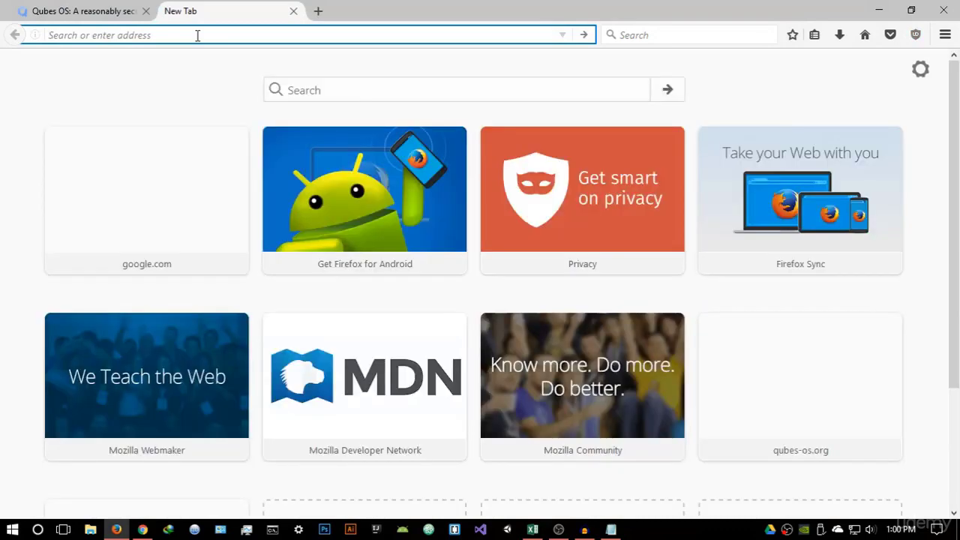
pyautogui.write('qubes os')
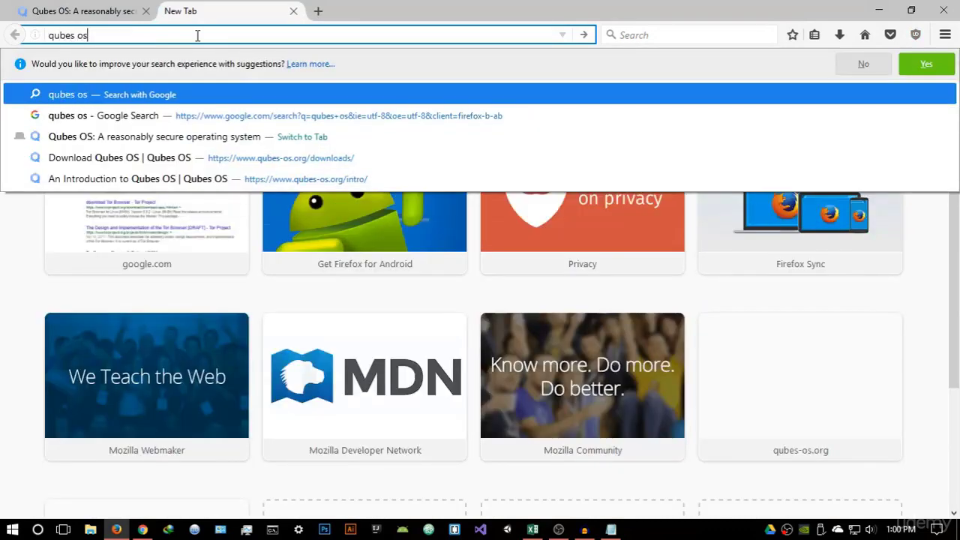
pyautogui.press('Return')
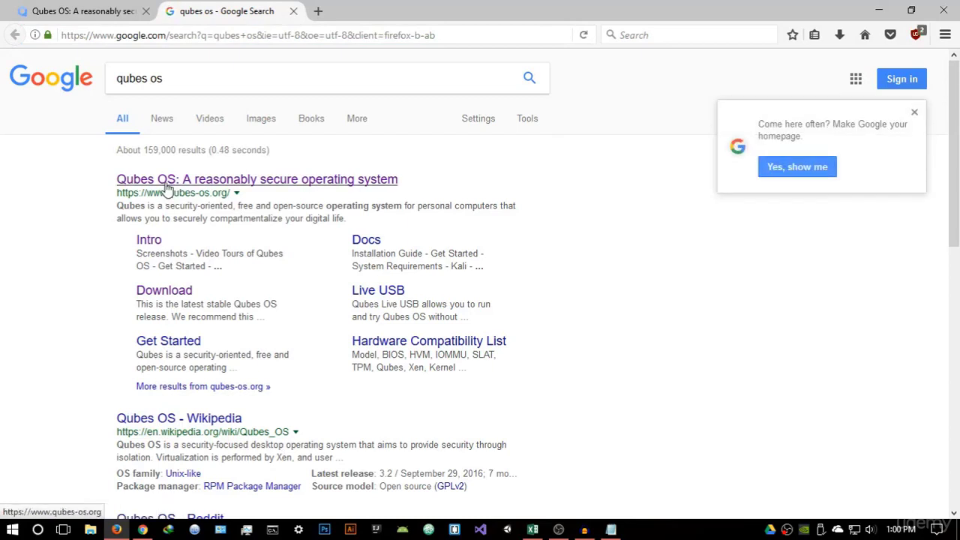
pyautogui.click(166, 186)
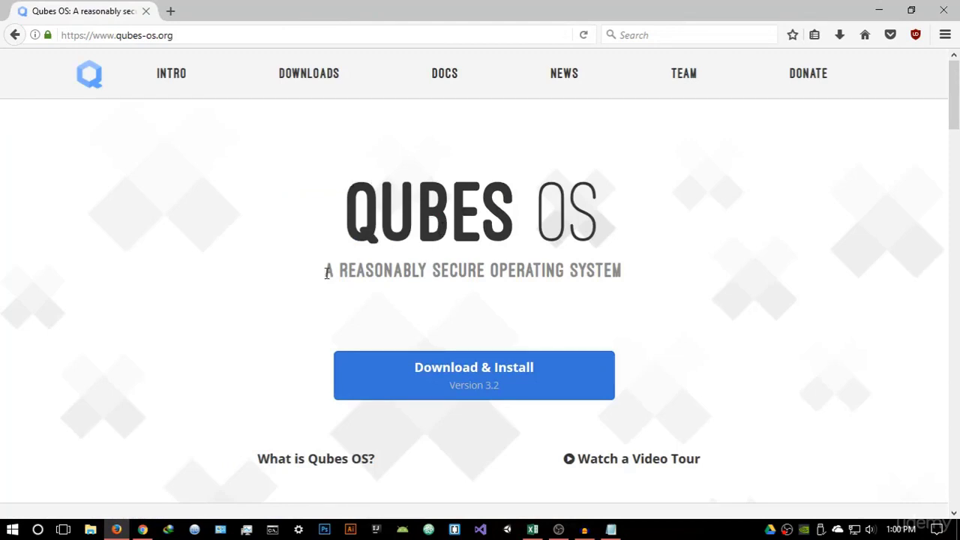
# Open the "What is Qubes OS?" introduction from the home page and read its opening definition.
pyautogui.moveTo(327, 273); pyautogui.dragTo(625, 296)
pyautogui.click(622, 301)
pyautogui.scroll(-2, 626, 304)
pyautogui.scroll(-2, 539, 300)
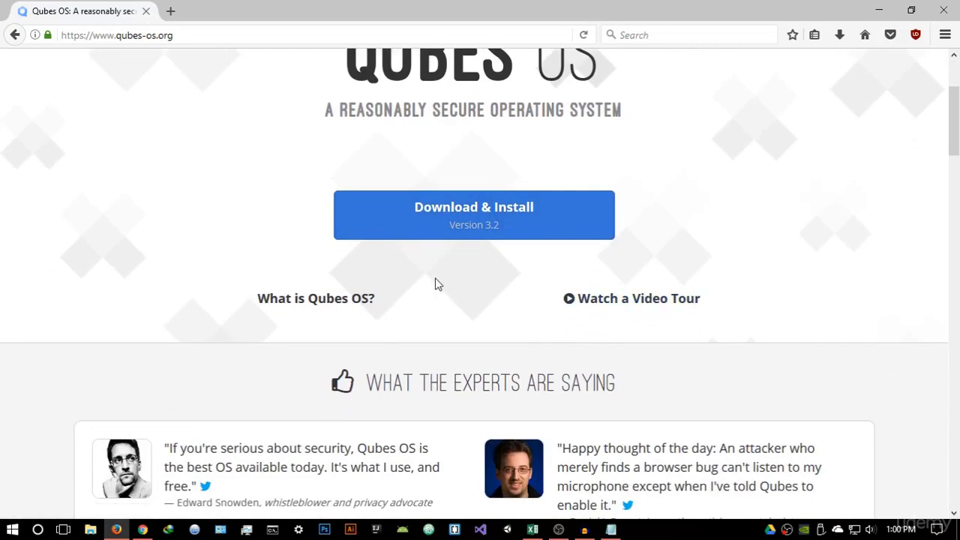
pyautogui.click(306, 301)
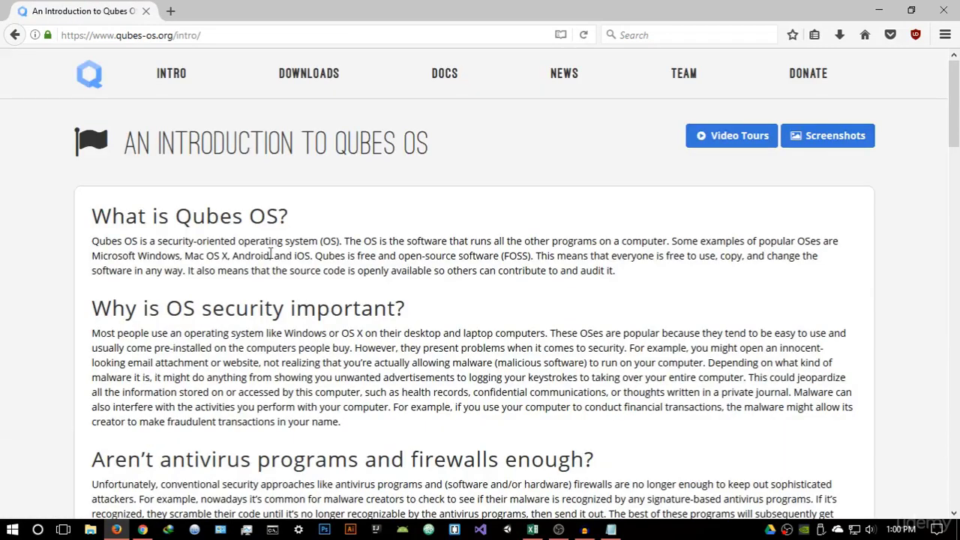
pyautogui.moveTo(92, 241); pyautogui.dragTo(326, 245)
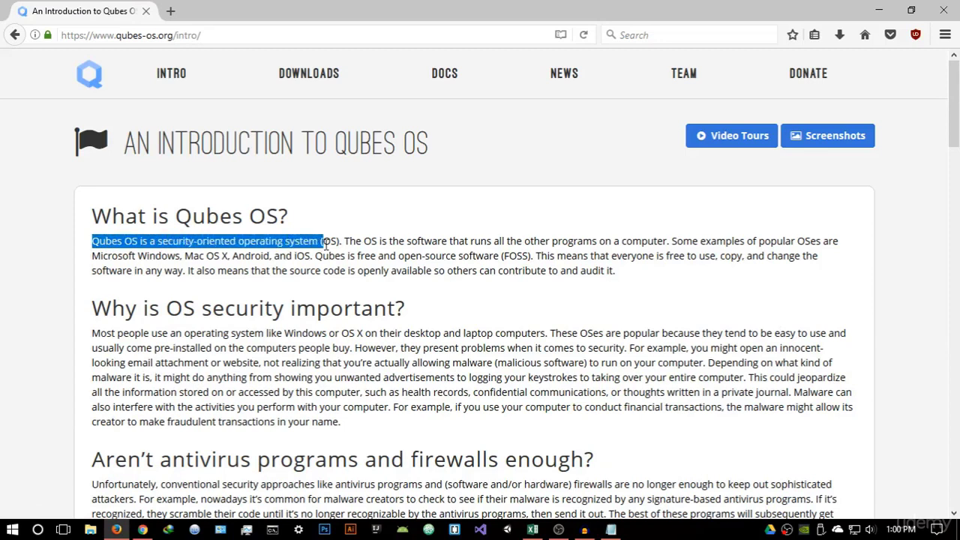
pyautogui.click(355, 234)
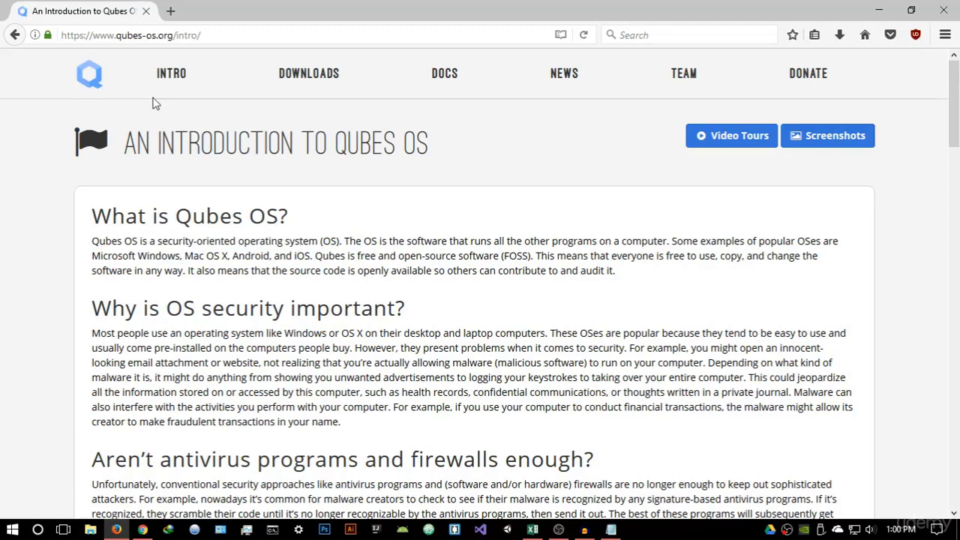
# Return to the Qubes OS home page and open the Download & Install page for version 3.2.
pyautogui.click(94, 78)
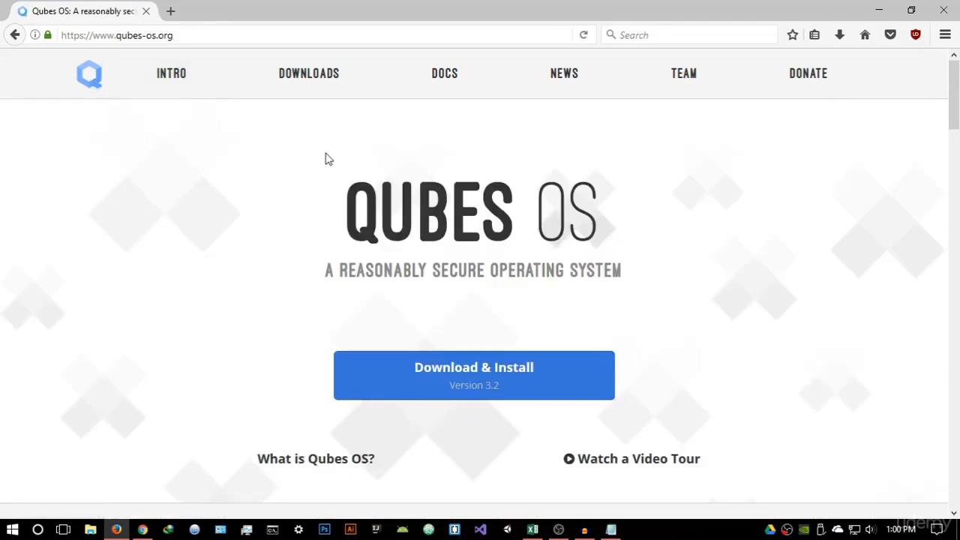
pyautogui.scroll(-3, 326, 159)
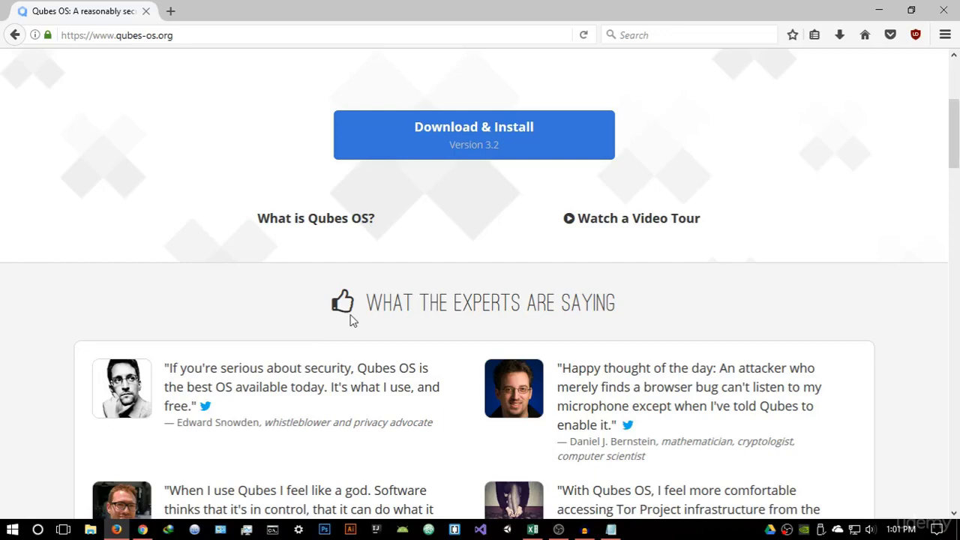
pyautogui.scroll(4, 349, 320)
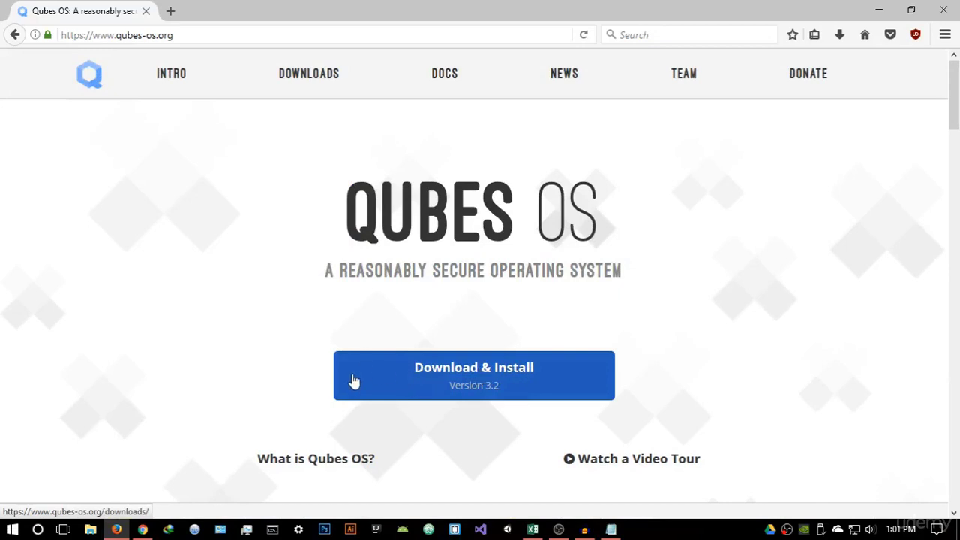
pyautogui.click(516, 384)
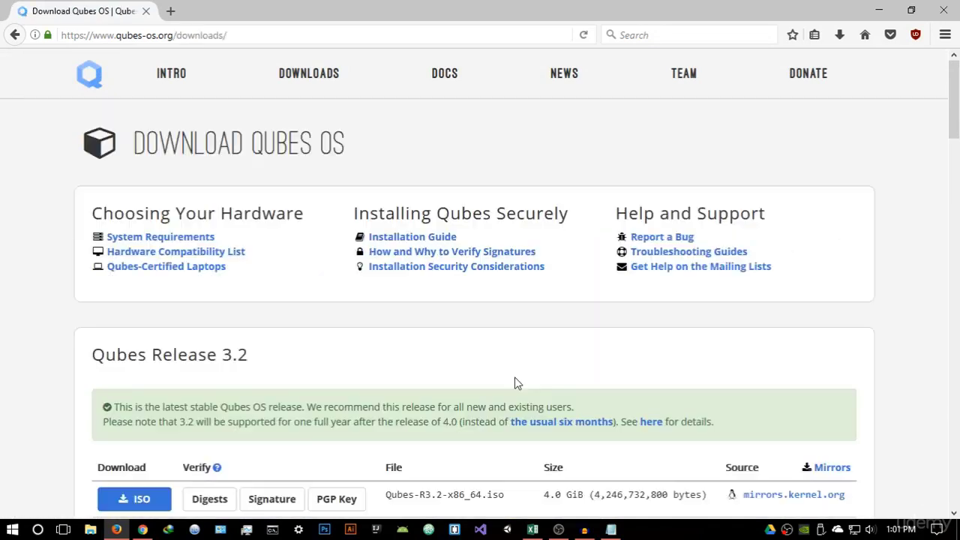
# Check the file size of the Qubes Release 3.2 ISO, and bring up and dismiss its download prompt.
pyautogui.scroll(-3, 380, 305)
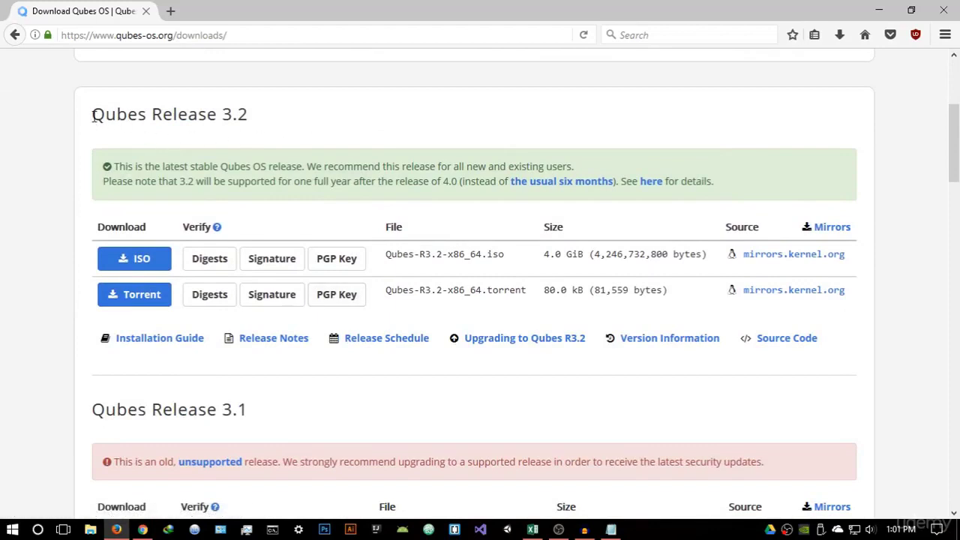
pyautogui.moveTo(96, 116)
pyautogui.mouseDown()
pyautogui.moveTo(117, 116)
pyautogui.moveTo(96, 117)
pyautogui.mouseUp()
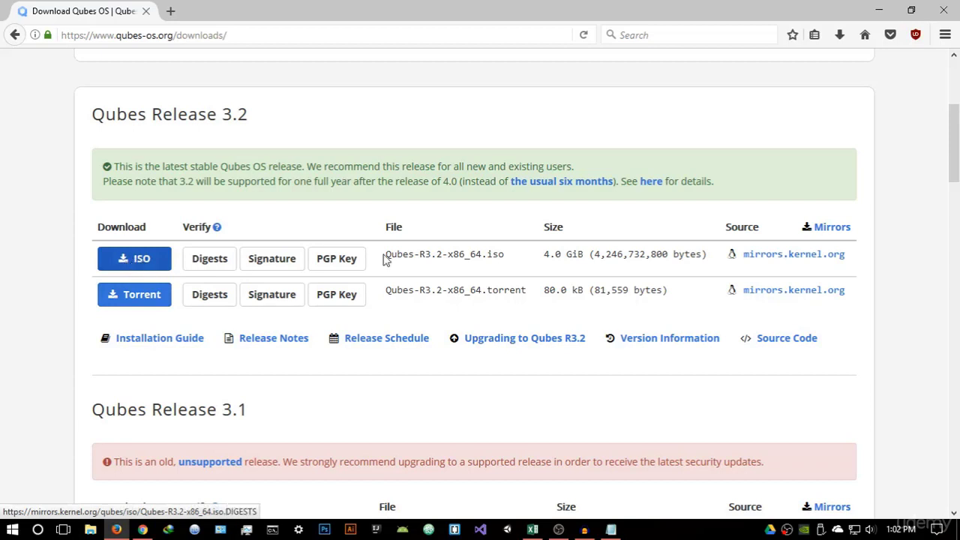
pyautogui.moveTo(543, 254); pyautogui.dragTo(580, 255)
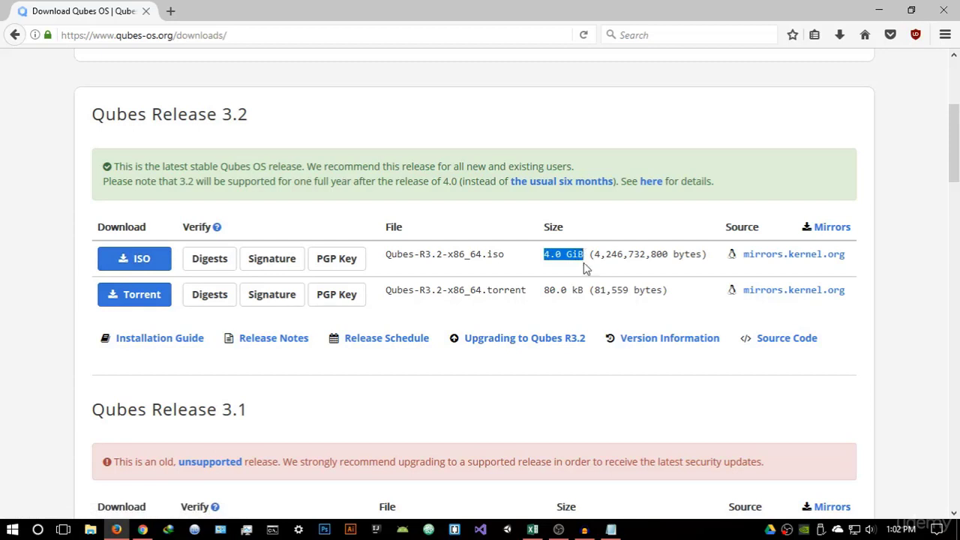
pyautogui.click(582, 273)
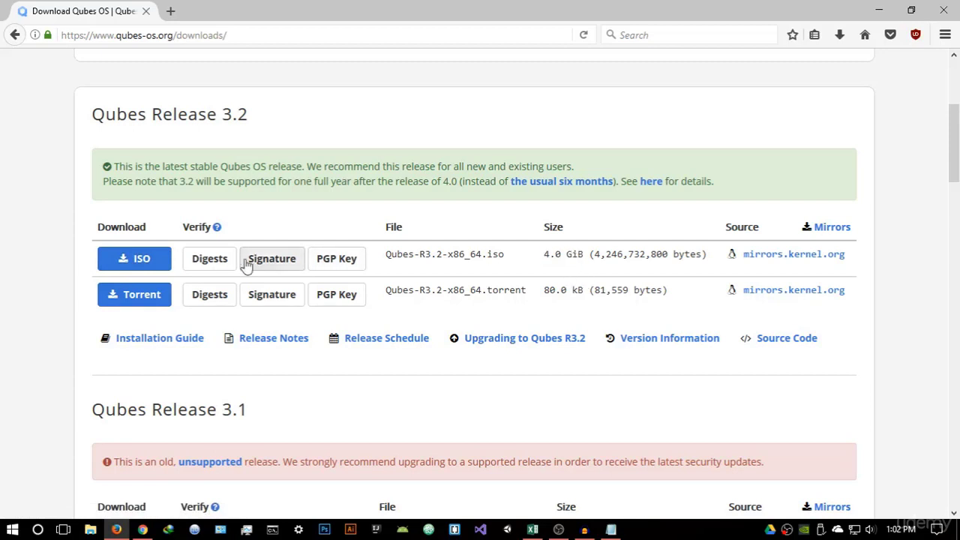
pyautogui.click(155, 268)
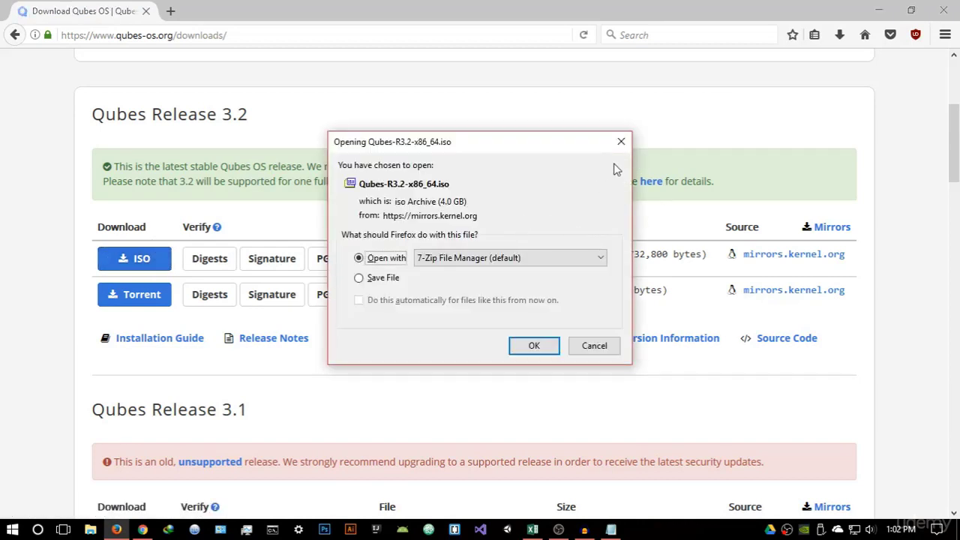
pyautogui.click(621, 142)
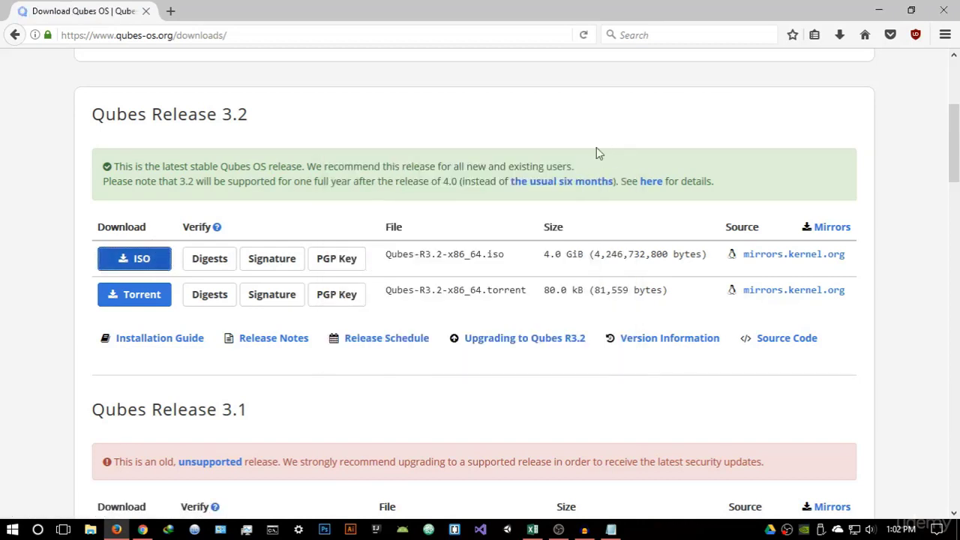
# Minimize the browser, refresh the desktop, and return to the Qubes OS downloads page.
pyautogui.click(883, 11)
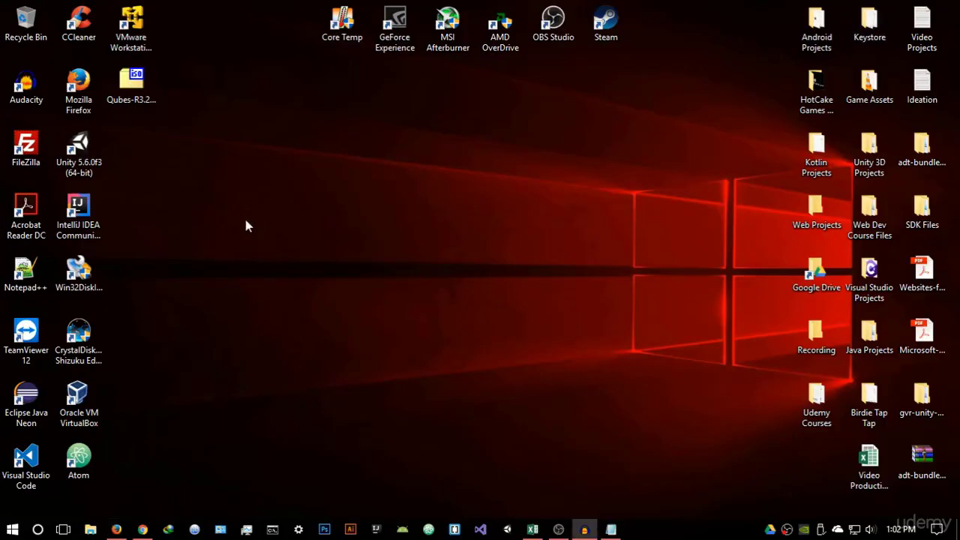
pyautogui.rightClick(237, 133)
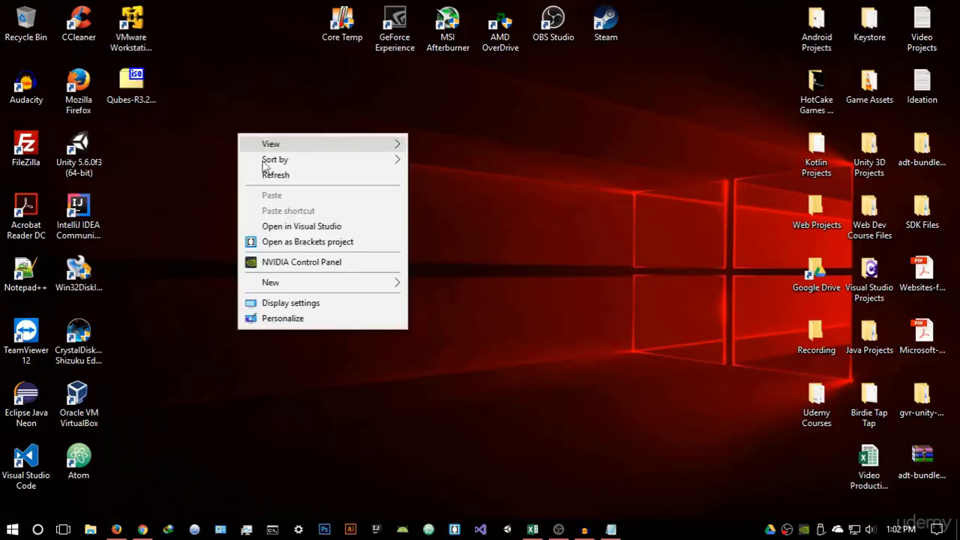
pyautogui.click(279, 182)
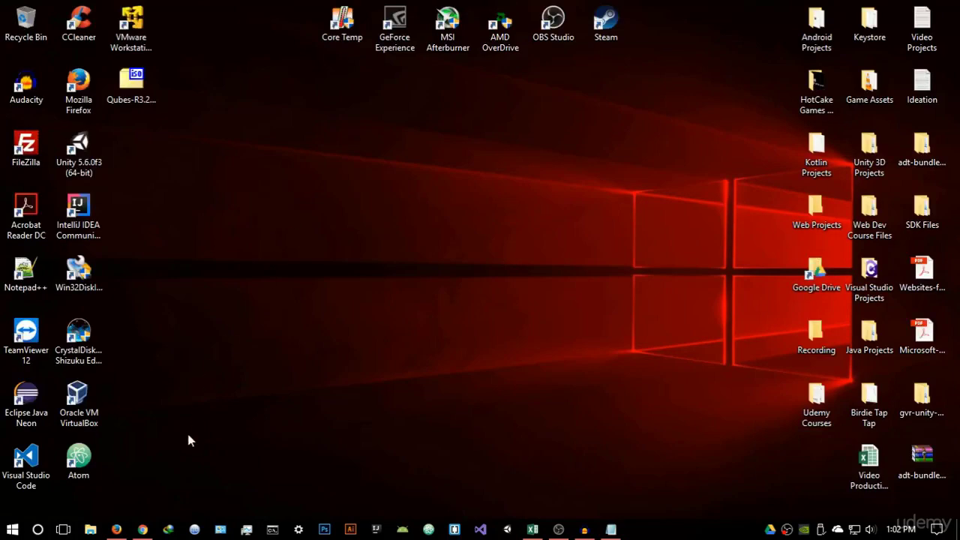
pyautogui.click(116, 529)
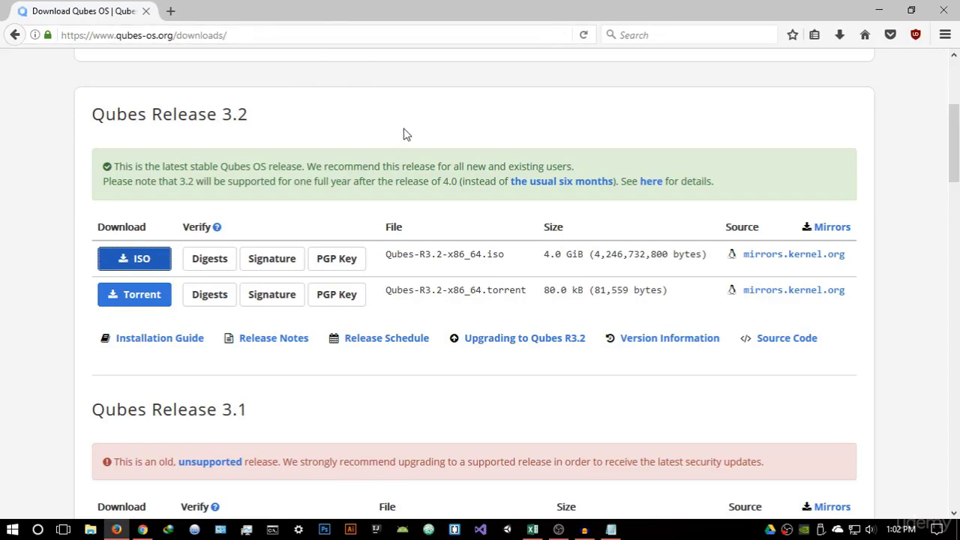
# Open the Installation Guide listed under Installing Qubes Securely on the downloads page.
pyautogui.scroll(5, 475, 154)
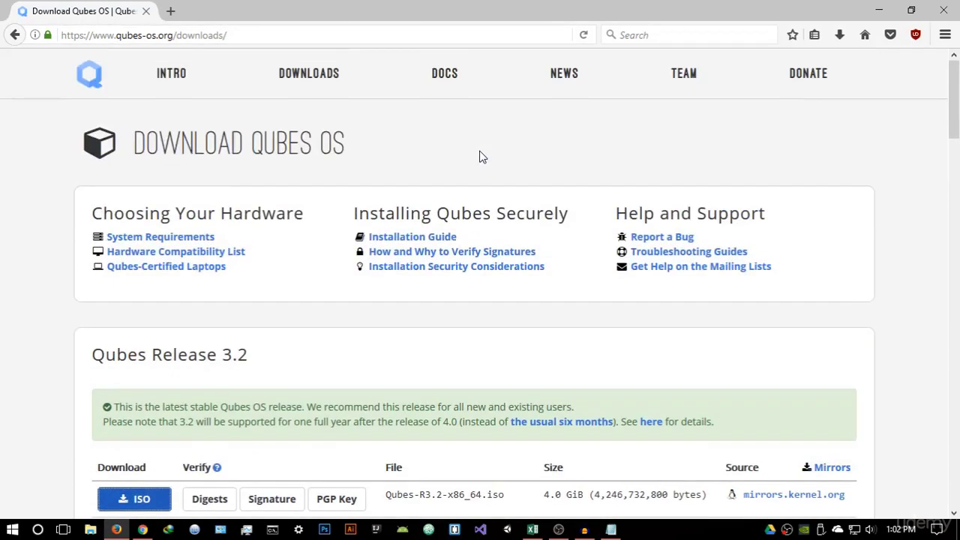
pyautogui.scroll(-3, 427, 176)
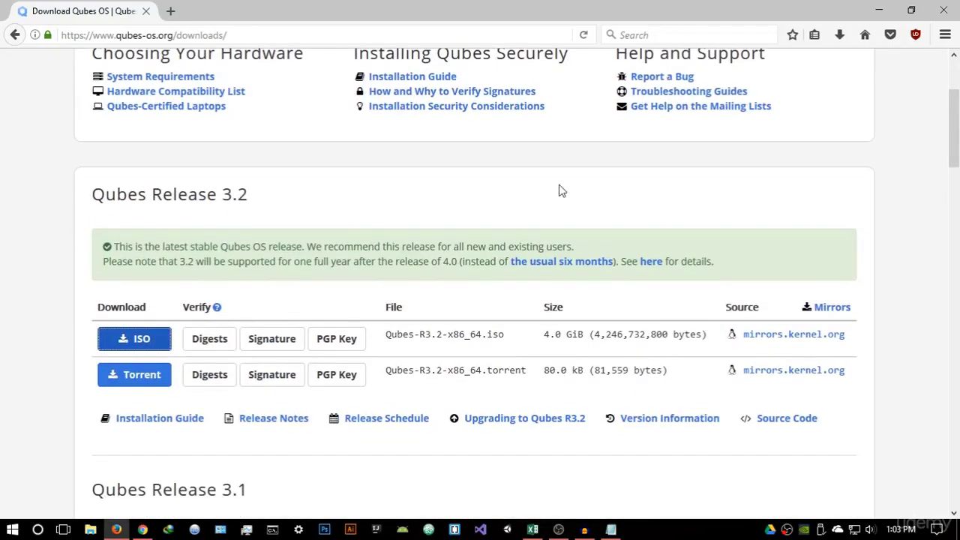
pyautogui.scroll(3, 428, 198)
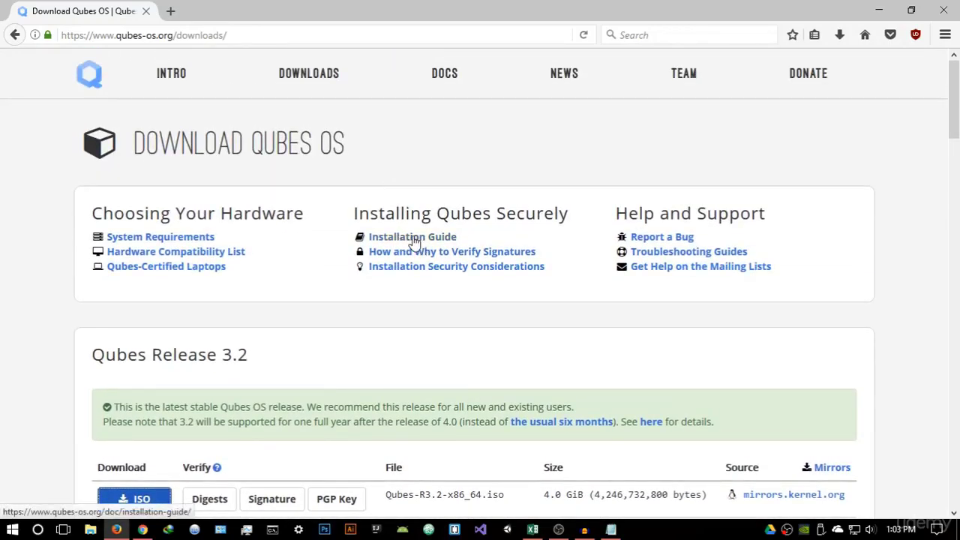
pyautogui.click(413, 239)
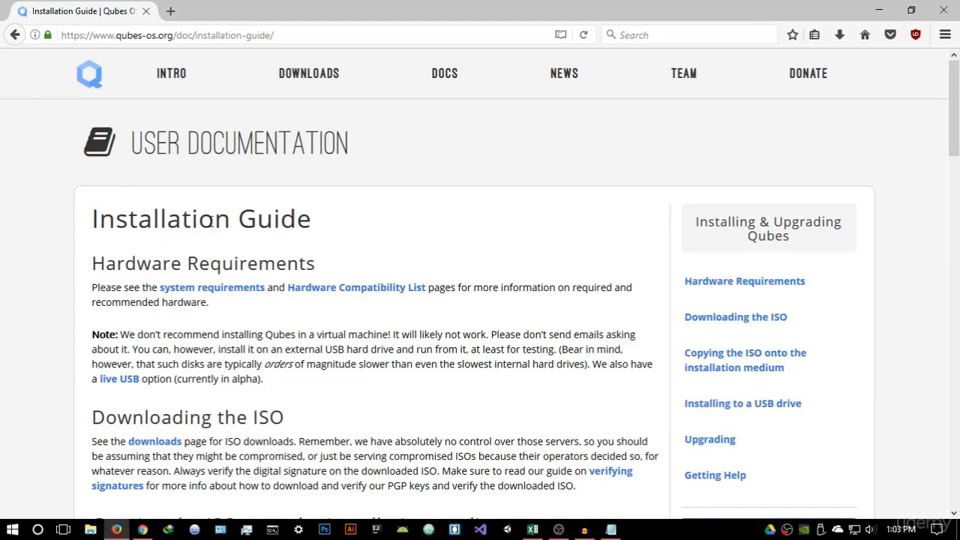
# Read the Installation Guide's instructions for copying the ISO onto the installation medium.
pyautogui.scroll(-5, 300, 230)
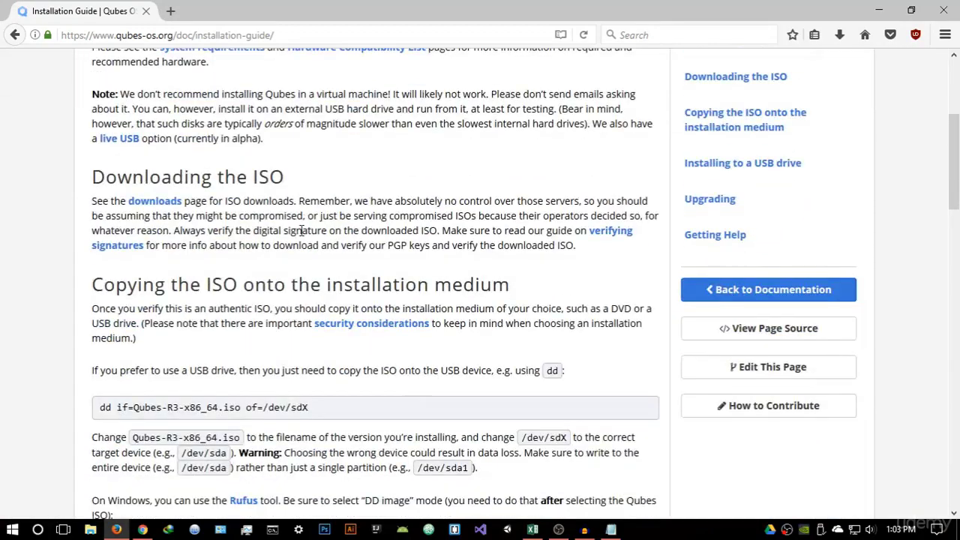
pyautogui.scroll(-3, 301, 234)
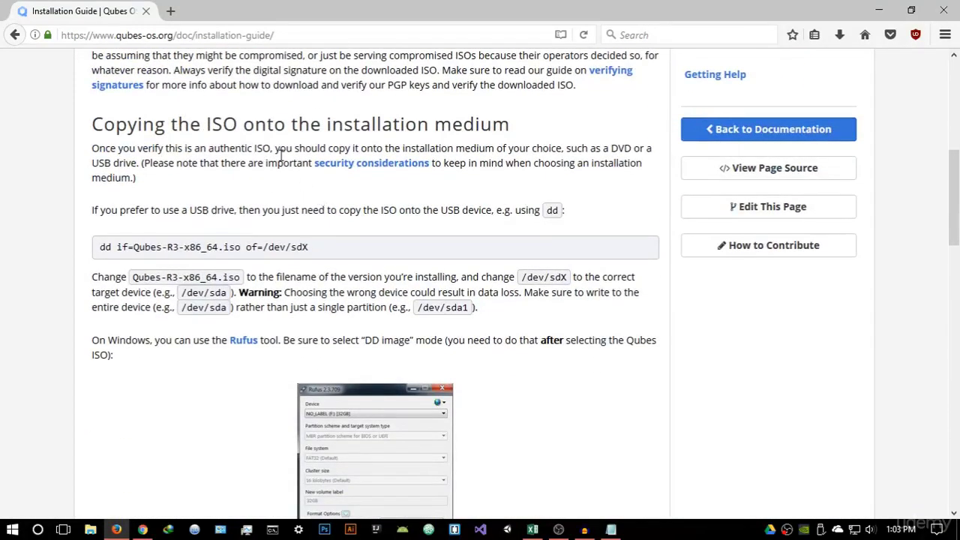
pyautogui.scroll(-5, 281, 157)
pyautogui.scroll(3, 206, 165)
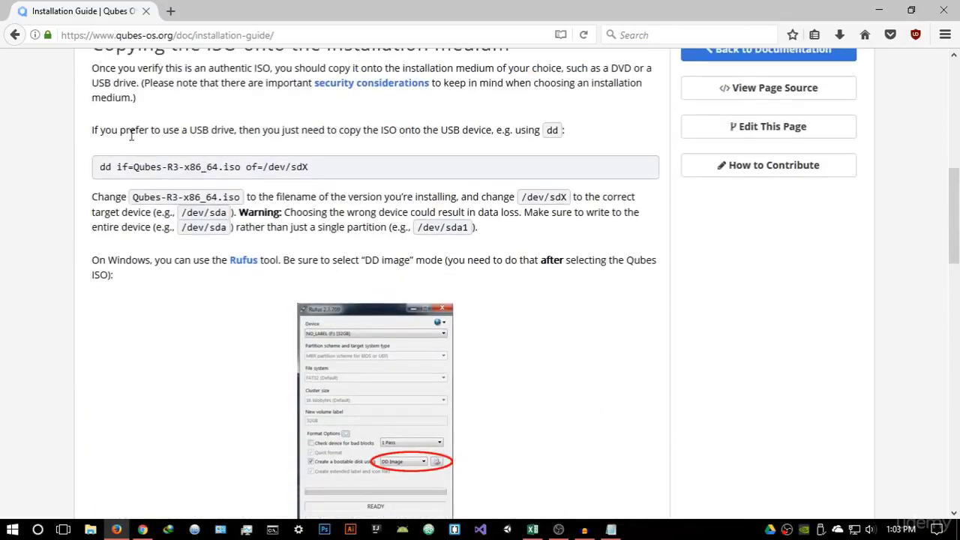
pyautogui.scroll(3, 131, 135)
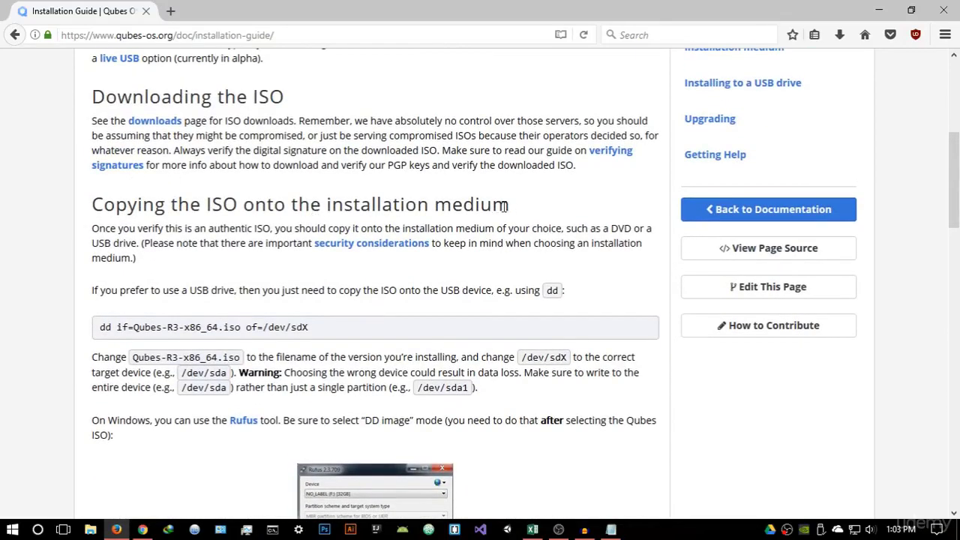
pyautogui.moveTo(523, 212); pyautogui.dragTo(83, 216)
pyautogui.click(97, 226)
# Open the Rufus link from the Installation Guide in a new tab and switch to that tab.
pyautogui.scroll(-2, 396, 268)
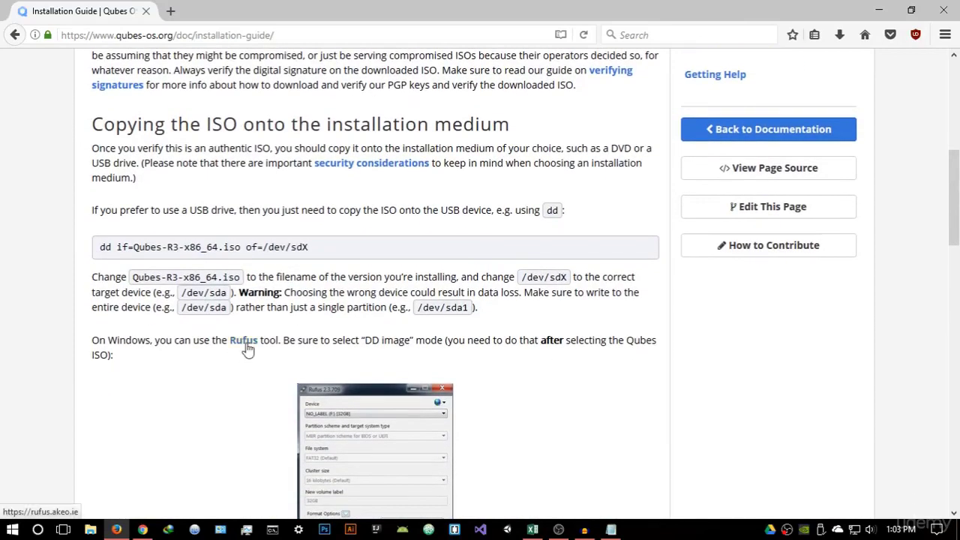
pyautogui.rightClick(247, 346)
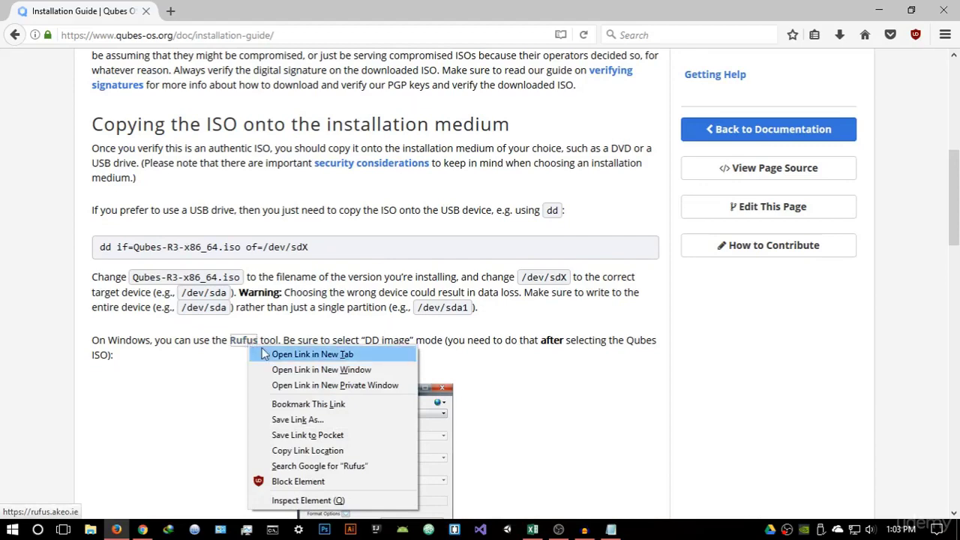
pyautogui.click(264, 354)
pyautogui.click(201, 11)
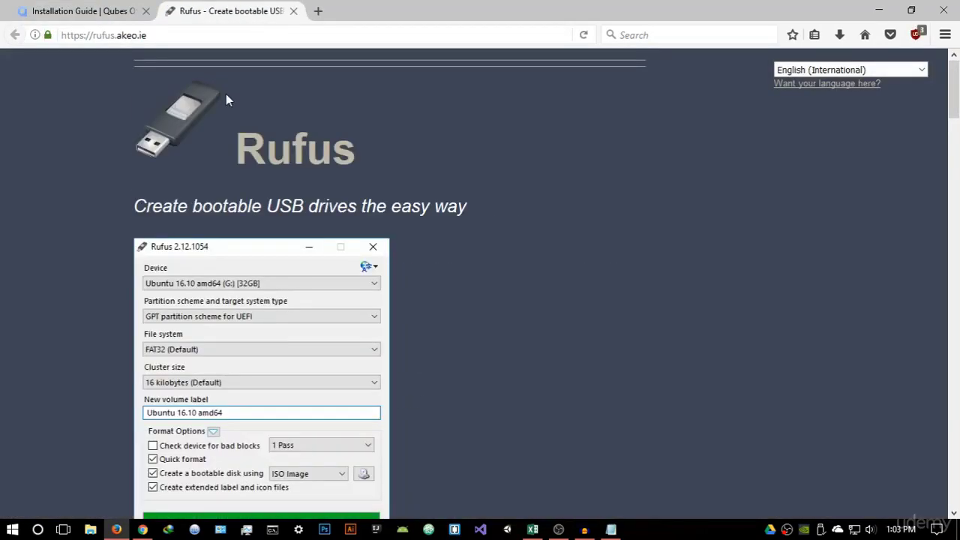
# Download Rufus 2.15 from the Rufus page's Download section and save rufus-2.15.exe.
pyautogui.scroll(-4, 315, 200)
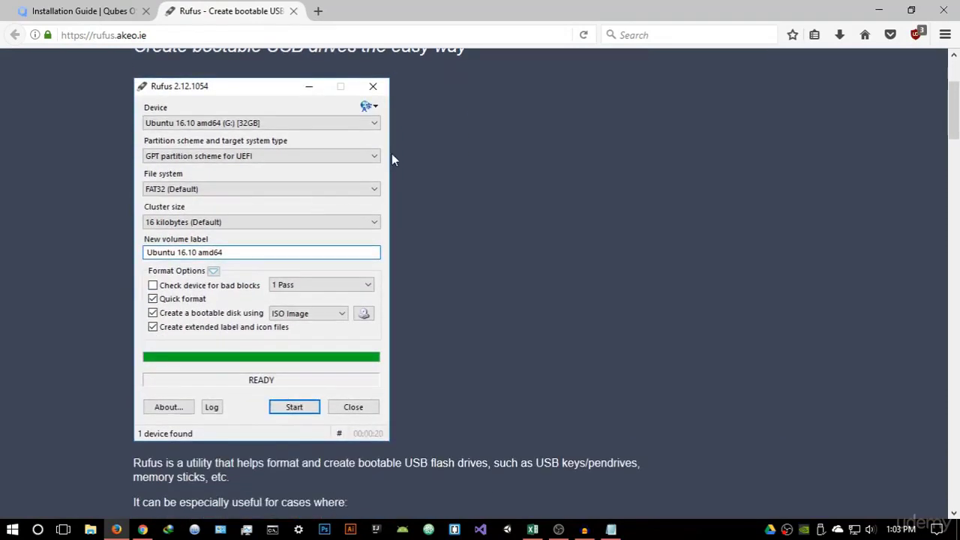
pyautogui.scroll(2, 392, 156)
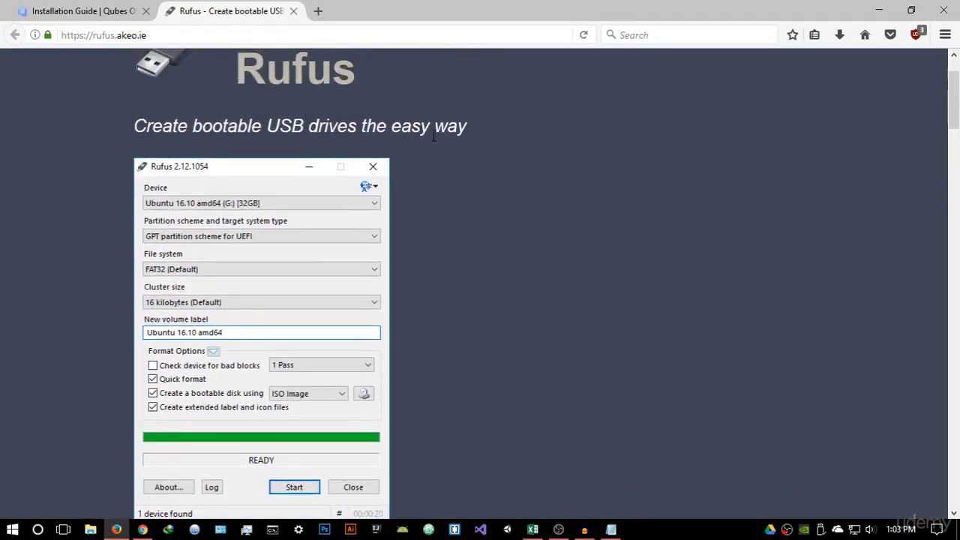
pyautogui.scroll(-4, 434, 137)
pyautogui.scroll(-4, 509, 180)
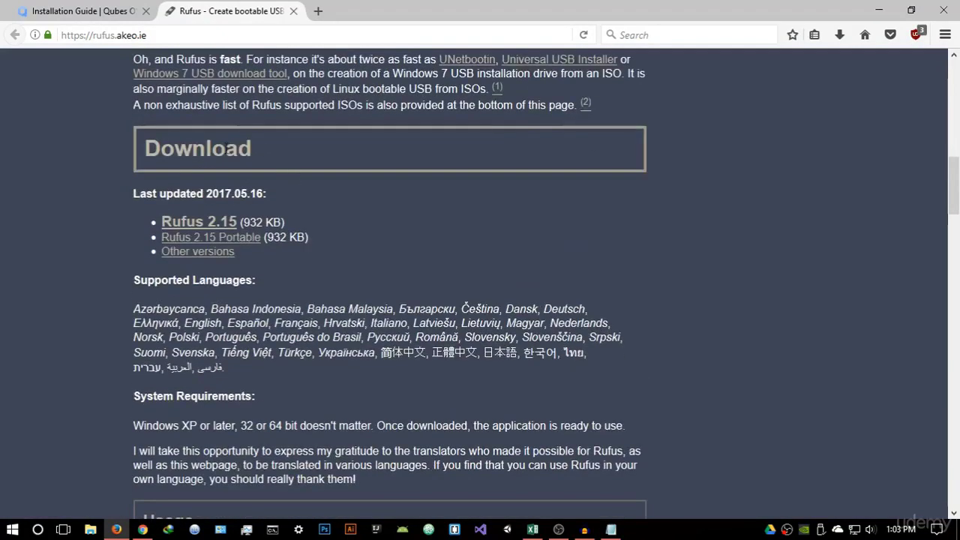
pyautogui.click(213, 225)
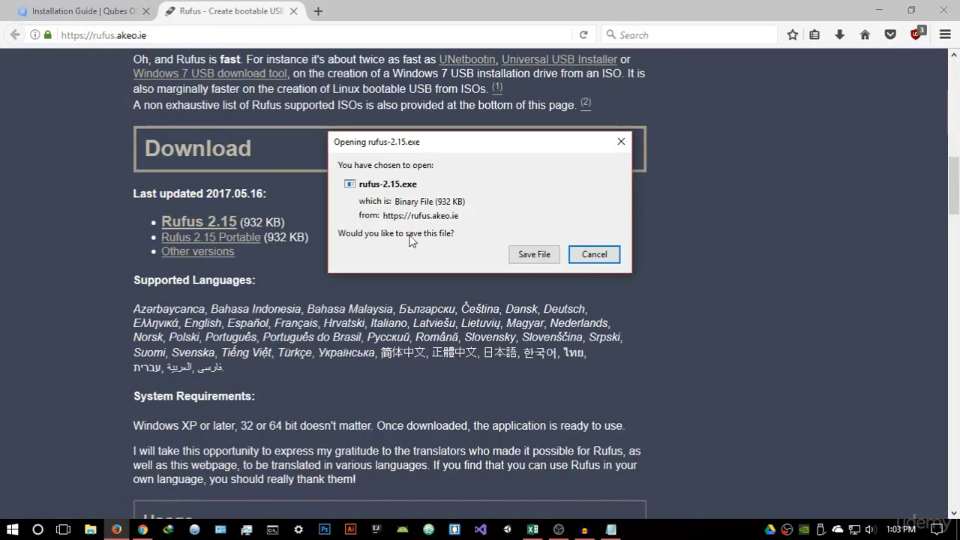
pyautogui.click(518, 254)
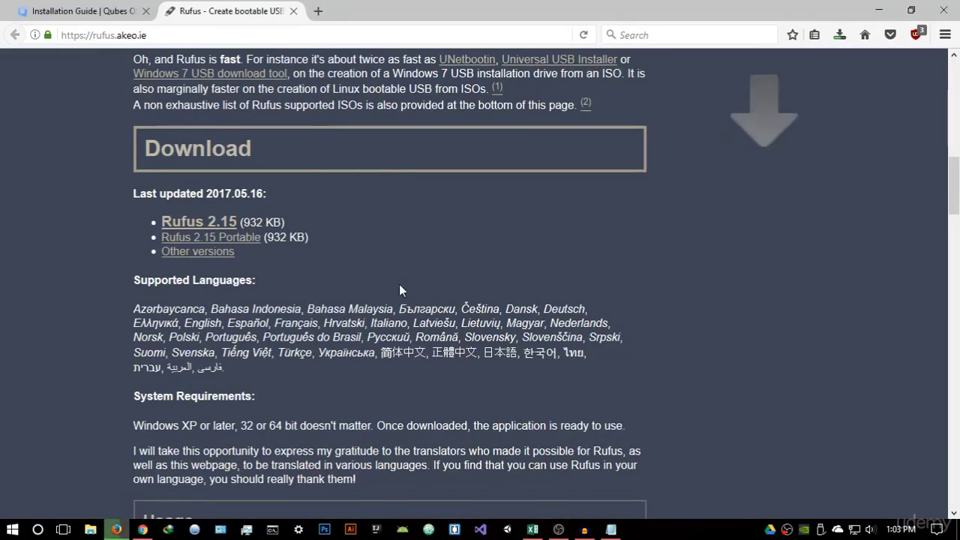
# Run the downloaded rufus-2.15.exe, decline online update checks, and bring the Rufus window into clear view on the desktop.
pyautogui.click(841, 42)
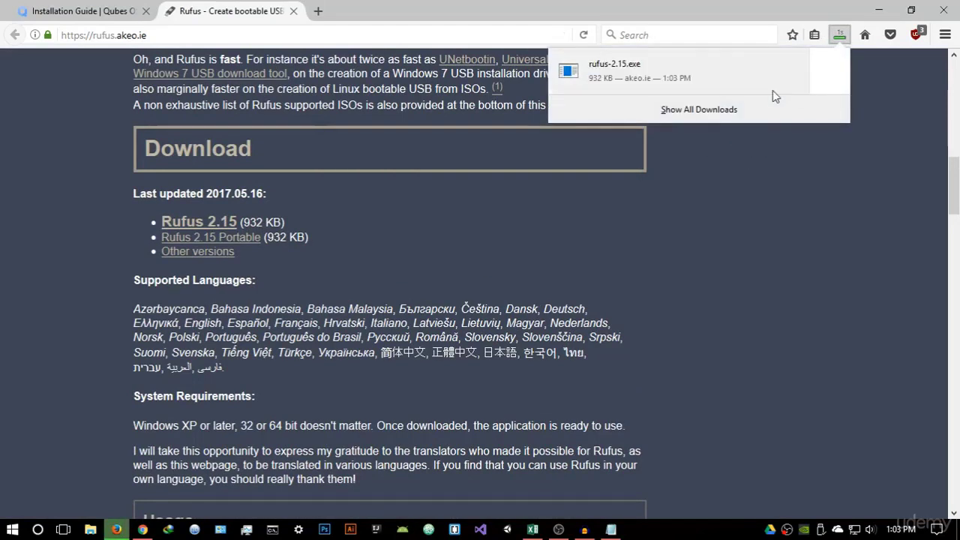
pyautogui.click(529, 132)
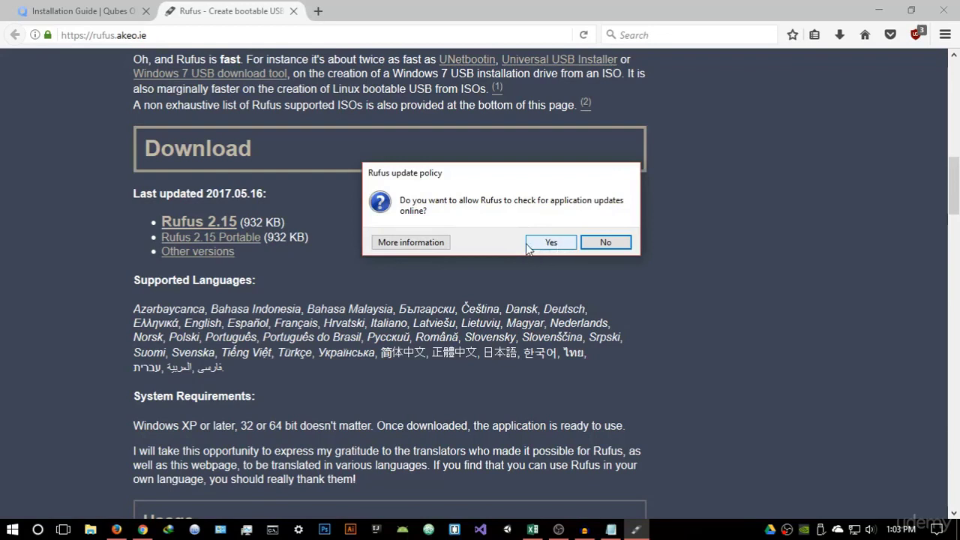
pyautogui.click(592, 244)
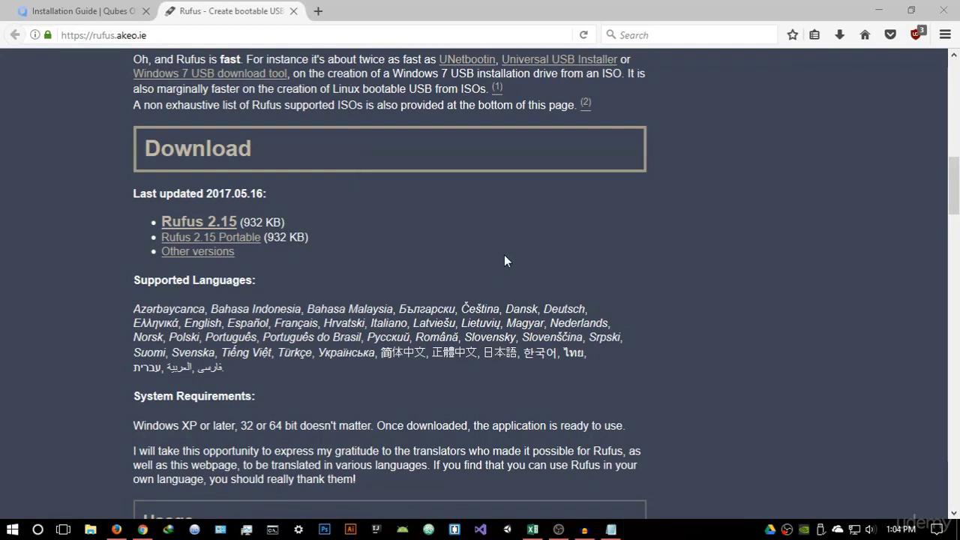
pyautogui.click(877, 10)
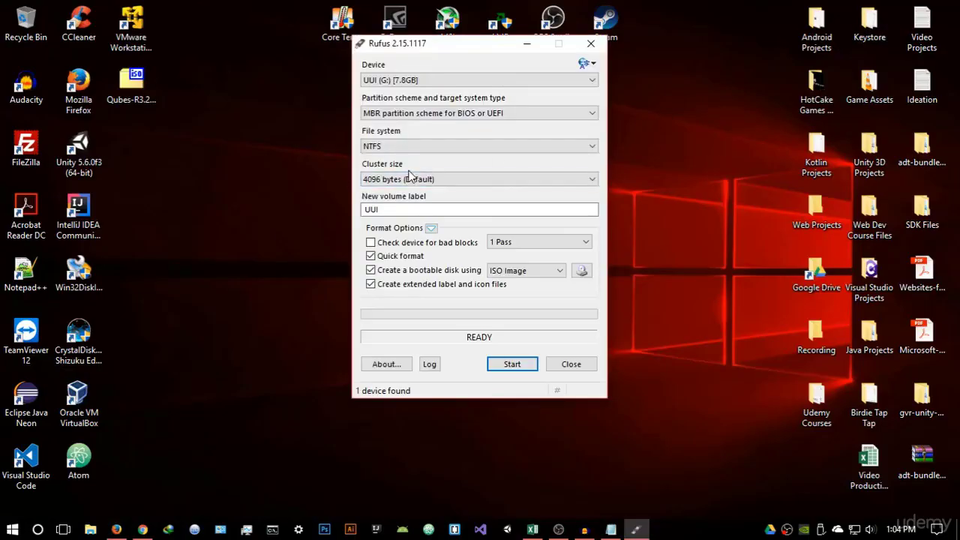
pyautogui.moveTo(446, 43); pyautogui.dragTo(478, 76)
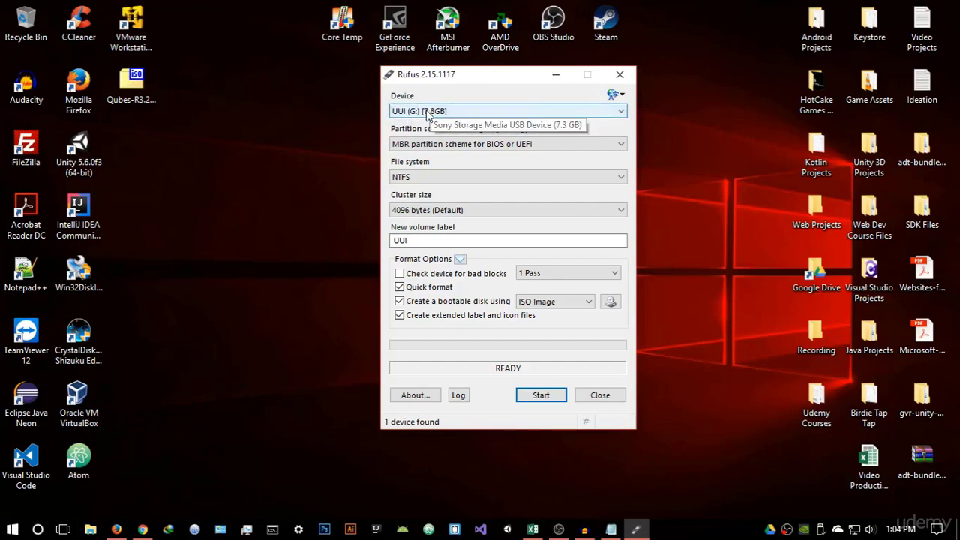
# Choose the UUI (G:) USB device in Rufus with the FAT32 (Default) file system and a 4096 bytes (Default) cluster size.
pyautogui.click(448, 114)
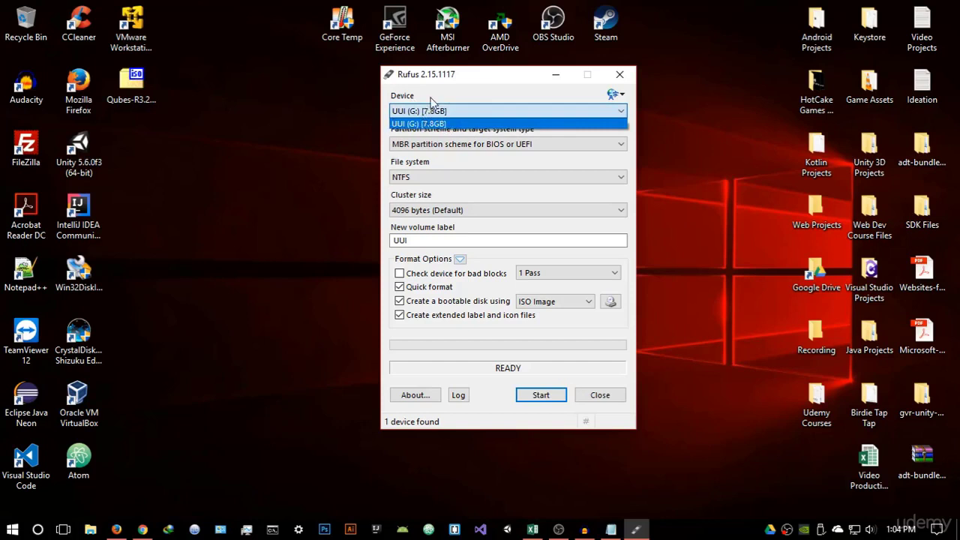
pyautogui.click(432, 123)
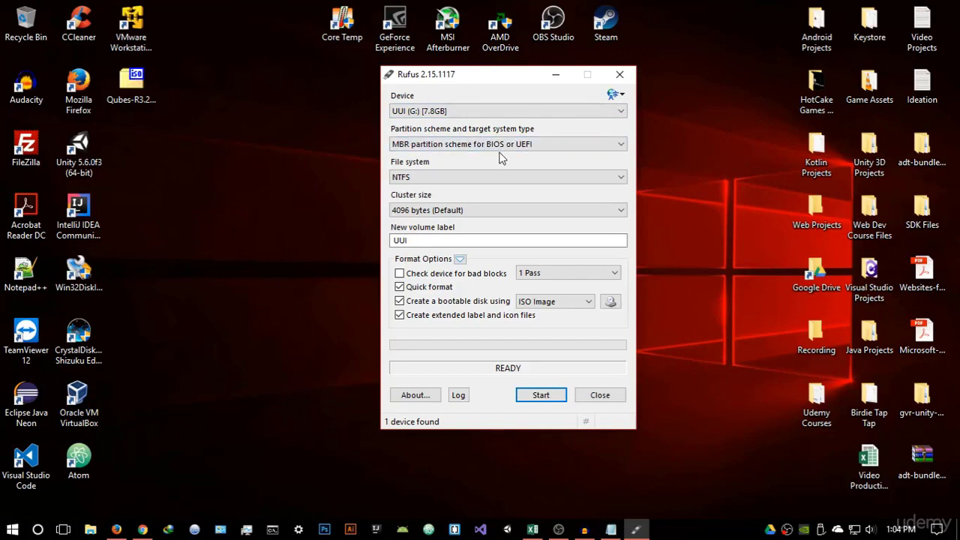
pyautogui.click(460, 180)
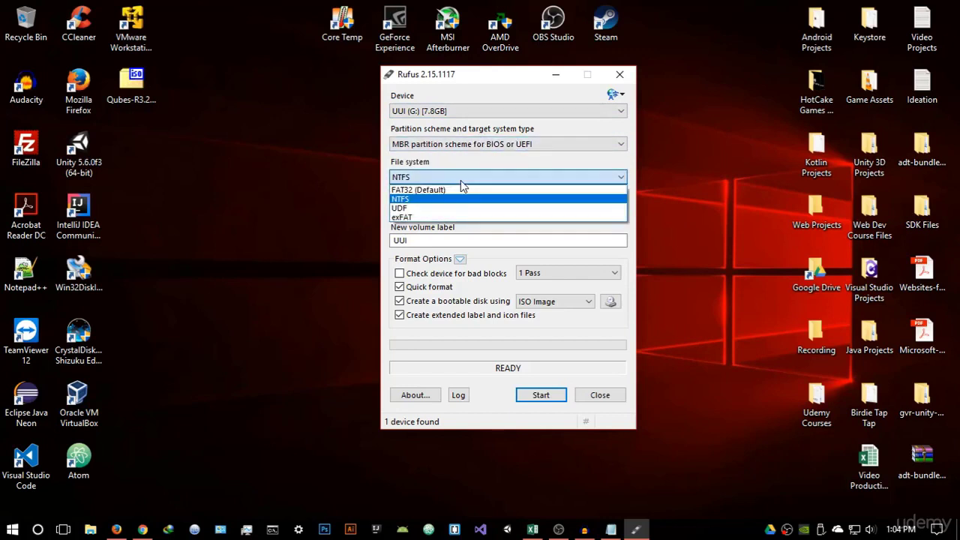
pyautogui.click(422, 191)
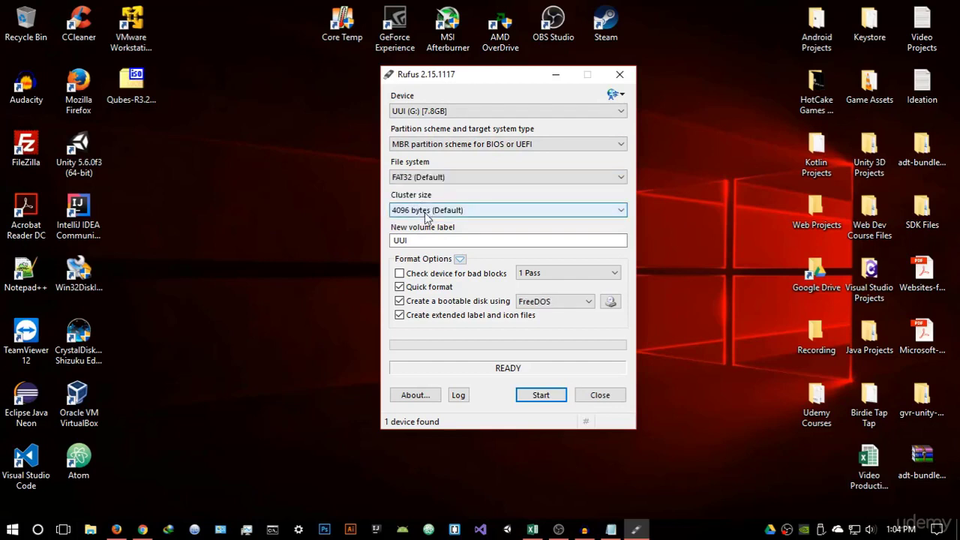
pyautogui.click(422, 210)
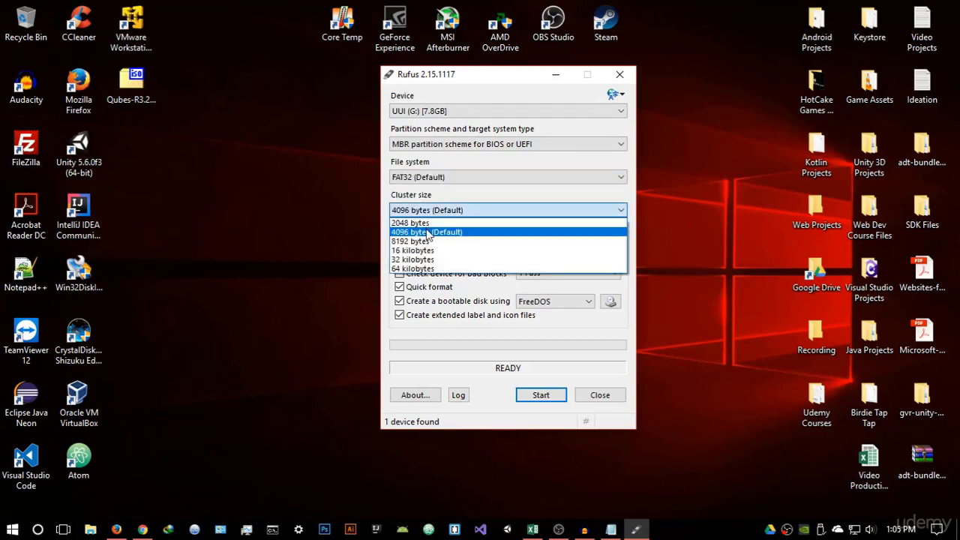
pyautogui.click(427, 233)
# Set the USB drive's new volume label to Qubes.
pyautogui.click(441, 240)
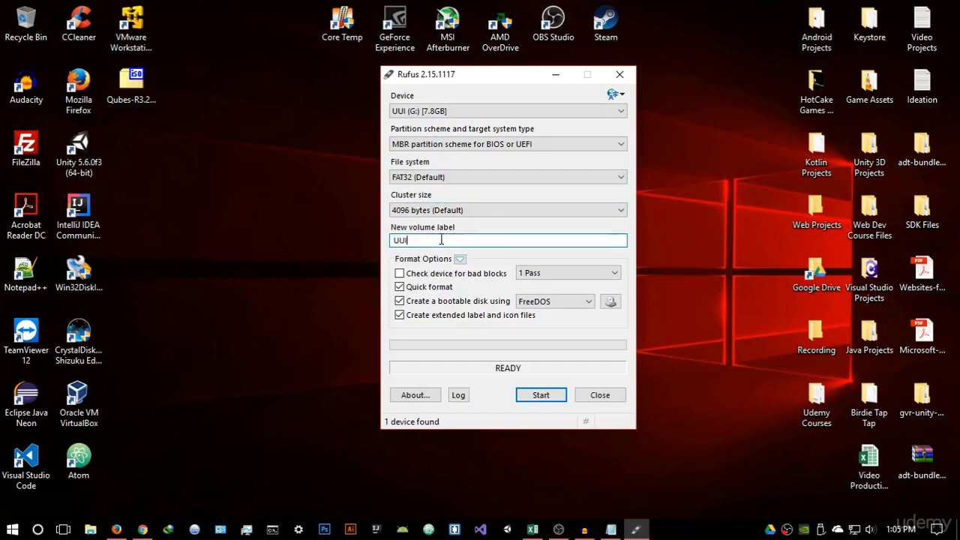
pyautogui.doubleClick(443, 240)
pyautogui.press('BackSpace')
# Set the bootable disk type to ISO Image, load Qubes-R3.2-x86_64 from the Desktop folder, and close Rufus without starting the write.
pyautogui.click(588, 301)
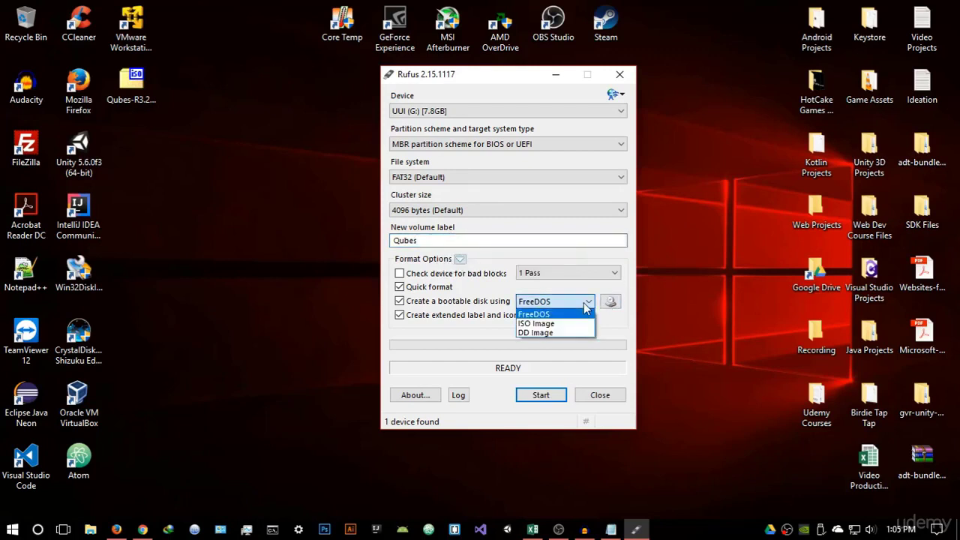
pyautogui.click(534, 324)
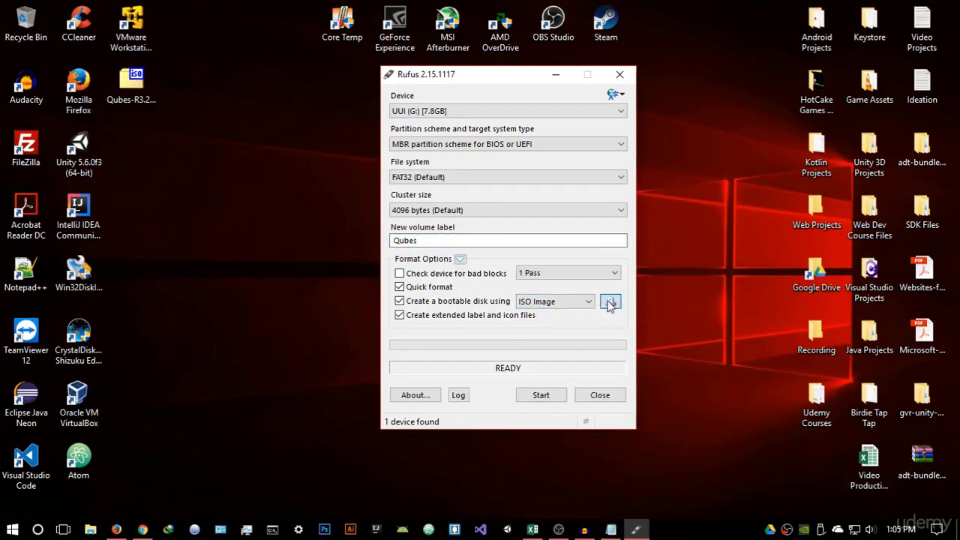
pyautogui.click(611, 301)
pyautogui.click(447, 188)
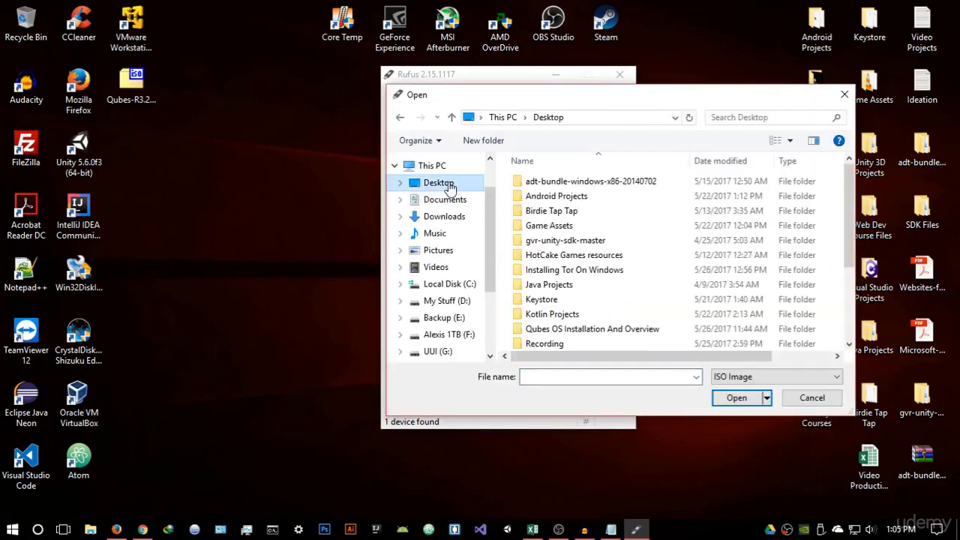
pyautogui.scroll(-3, 552, 237)
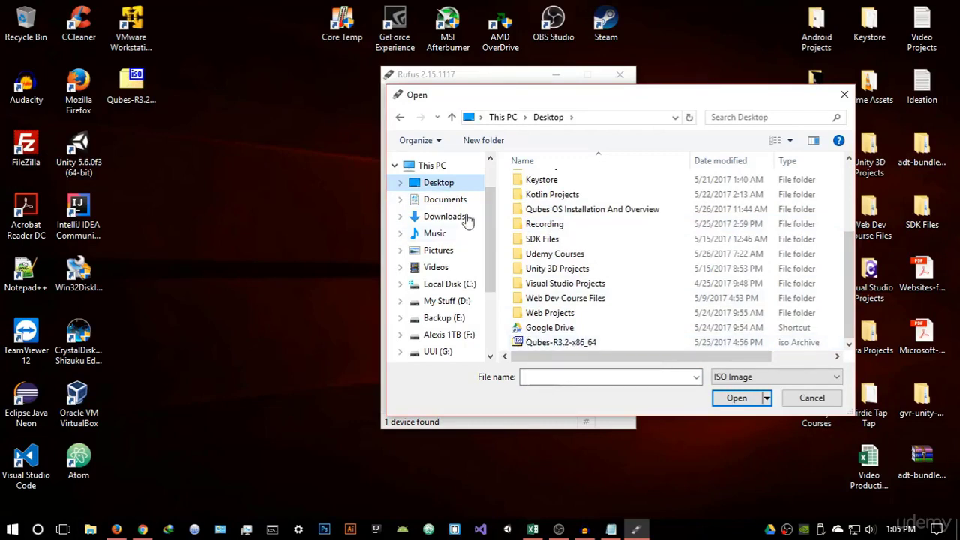
pyautogui.click(600, 342)
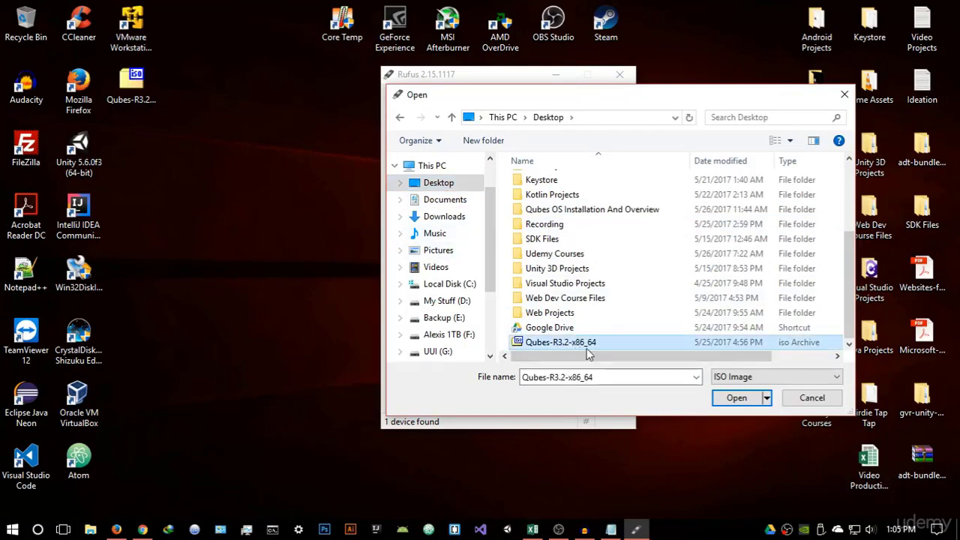
pyautogui.click(736, 398)
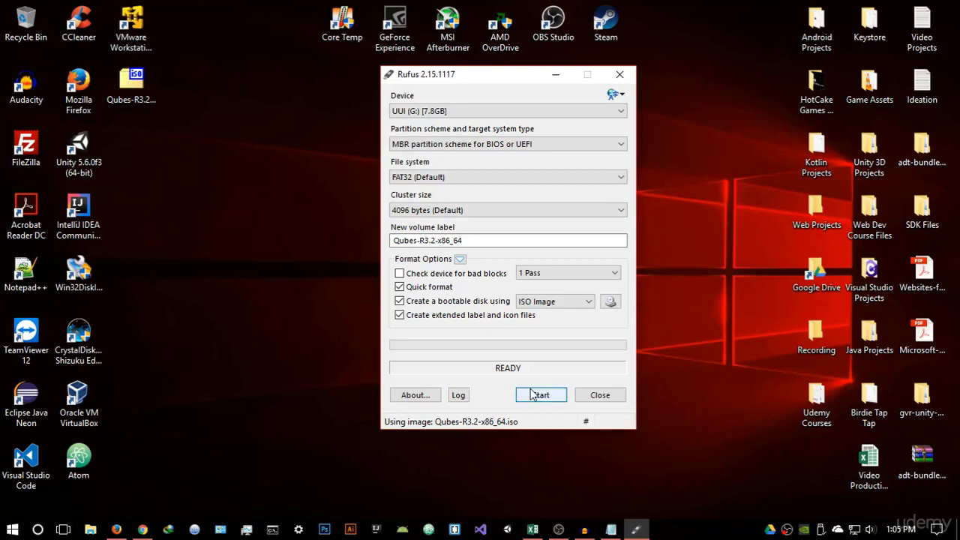
pyautogui.click(600, 395)
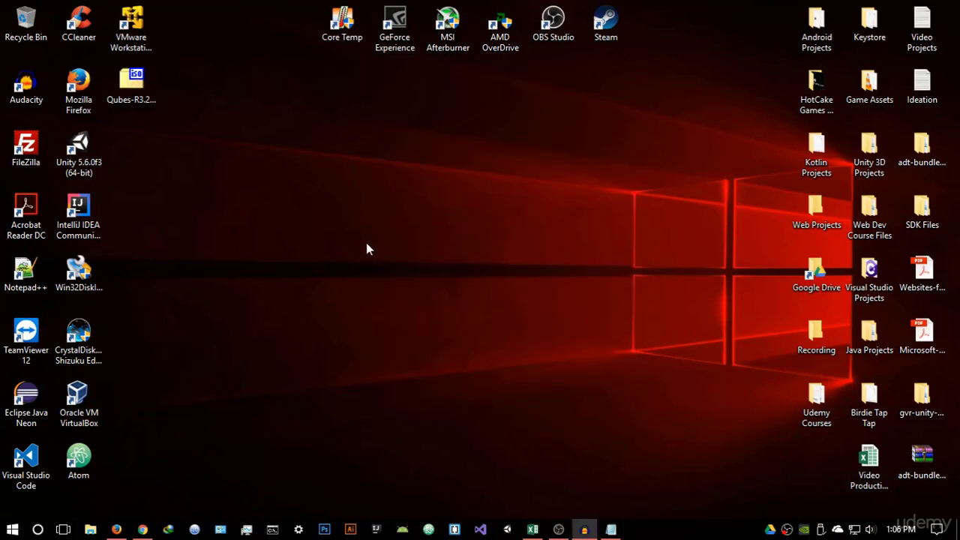
# Switch to Firefox, search the web for "vmware" in a new tab, and open the VMware website.
pyautogui.click(116, 529)
pyautogui.click(319, 12)
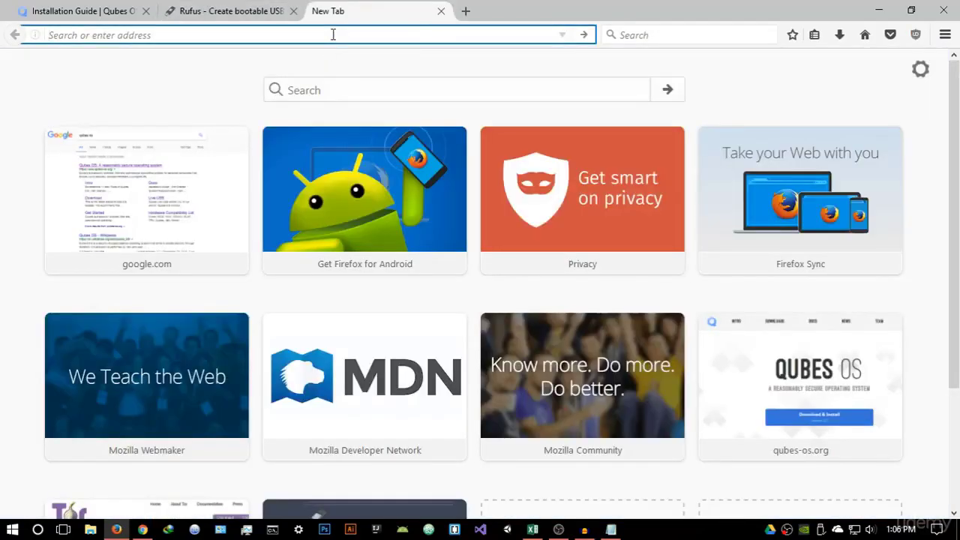
pyautogui.write('vmware')
pyautogui.press('Return')
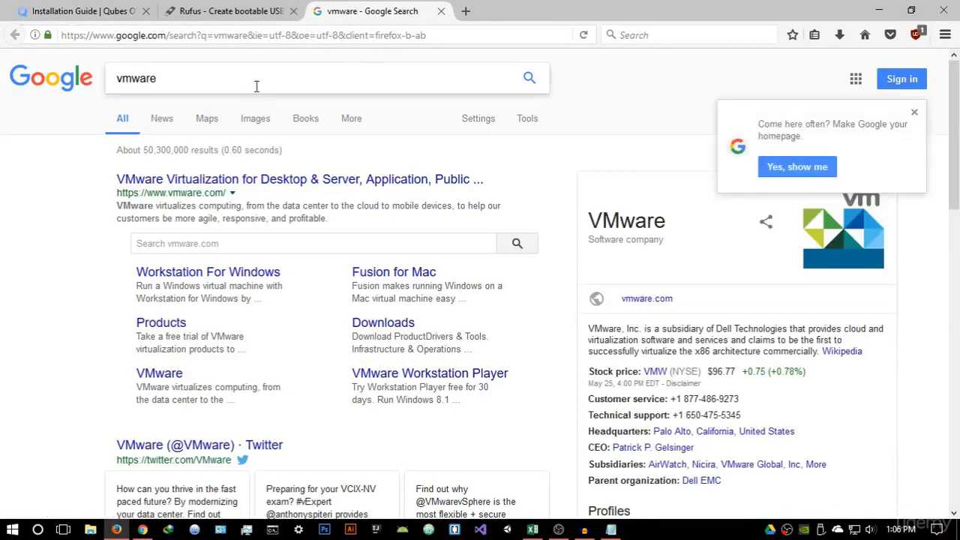
pyautogui.click(220, 184)
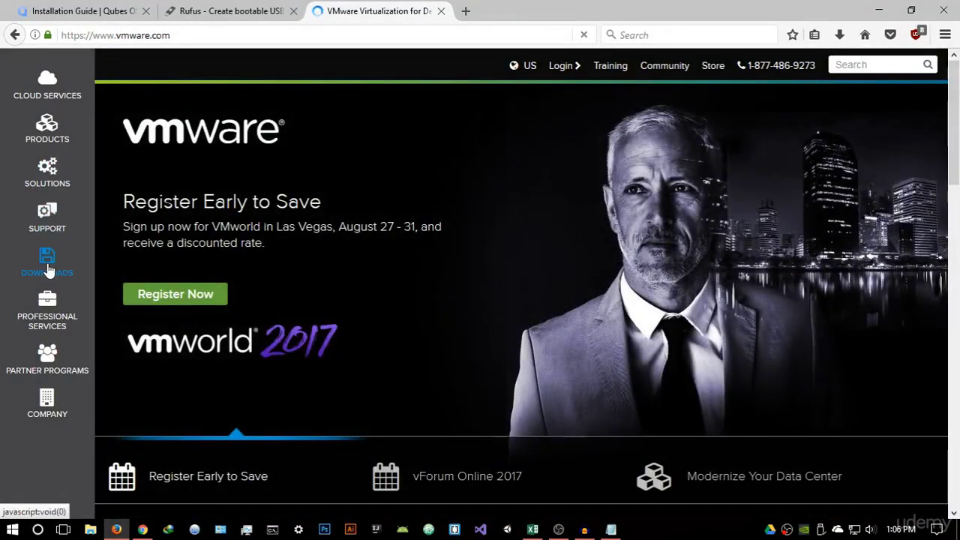
# View the VMware Workstation Player product download page, close its tab, and return to the desktop.
pyautogui.click(47, 264)
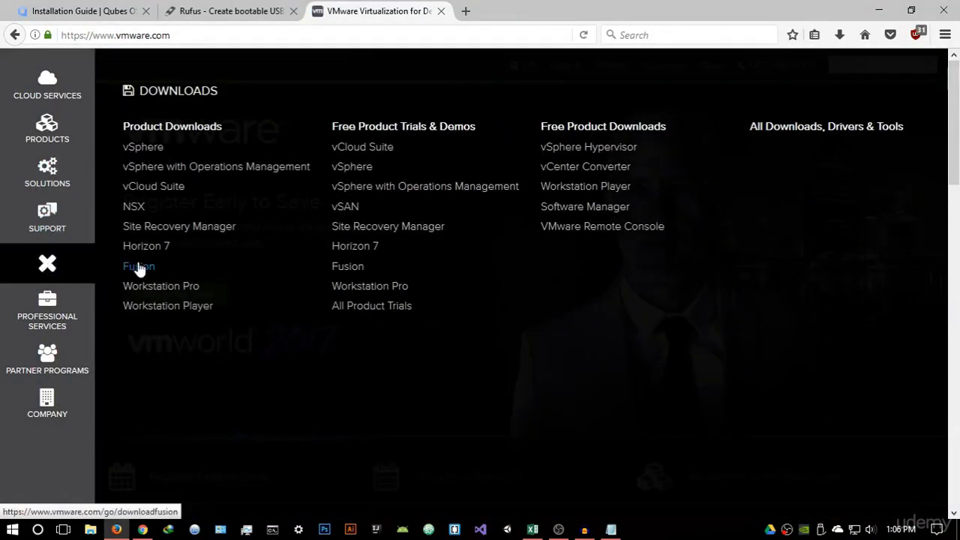
pyautogui.click(160, 312)
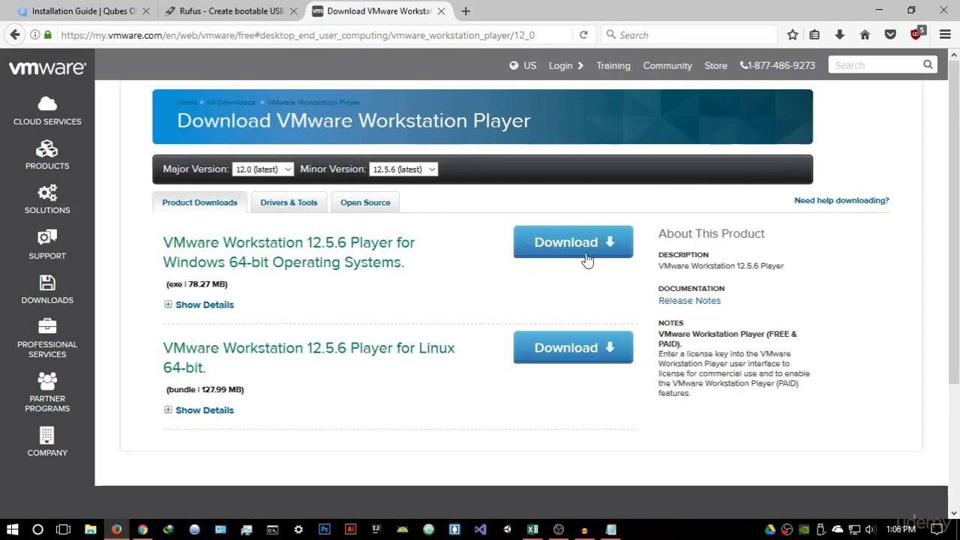
pyautogui.click(441, 12)
pyautogui.click(954, 6)
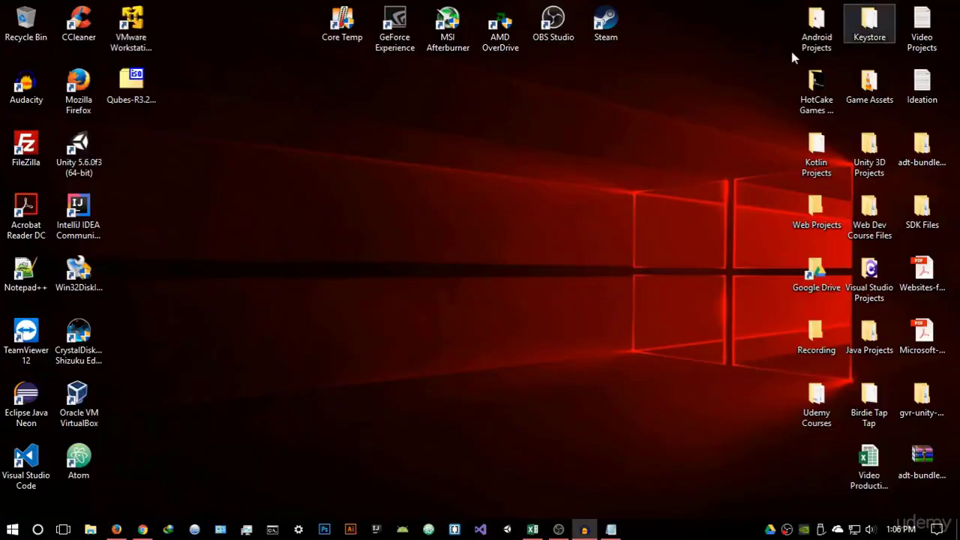
# Launch VMware Workstation 12 Player from the desktop, and reposition and widen its window.
pyautogui.doubleClick(131, 30)
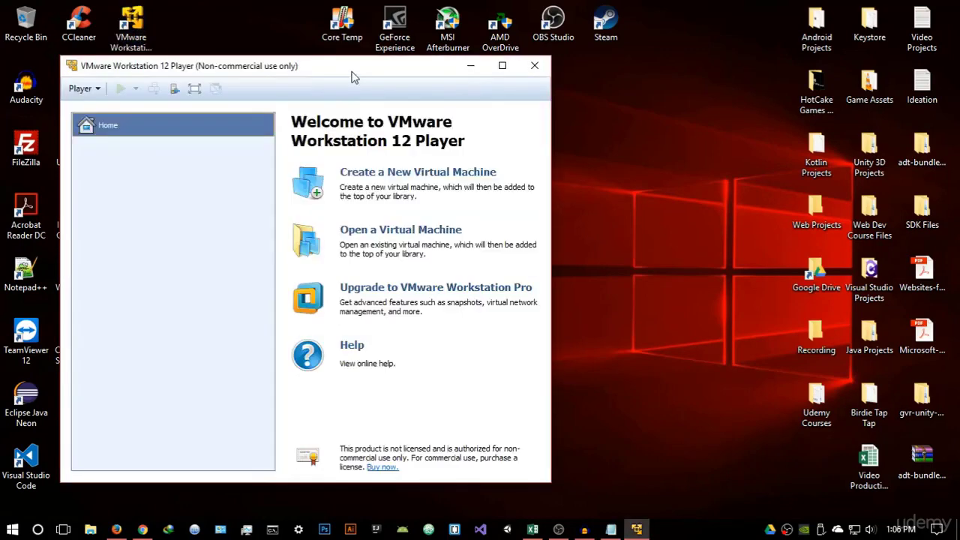
pyautogui.moveTo(352, 74); pyautogui.dragTo(528, 75)
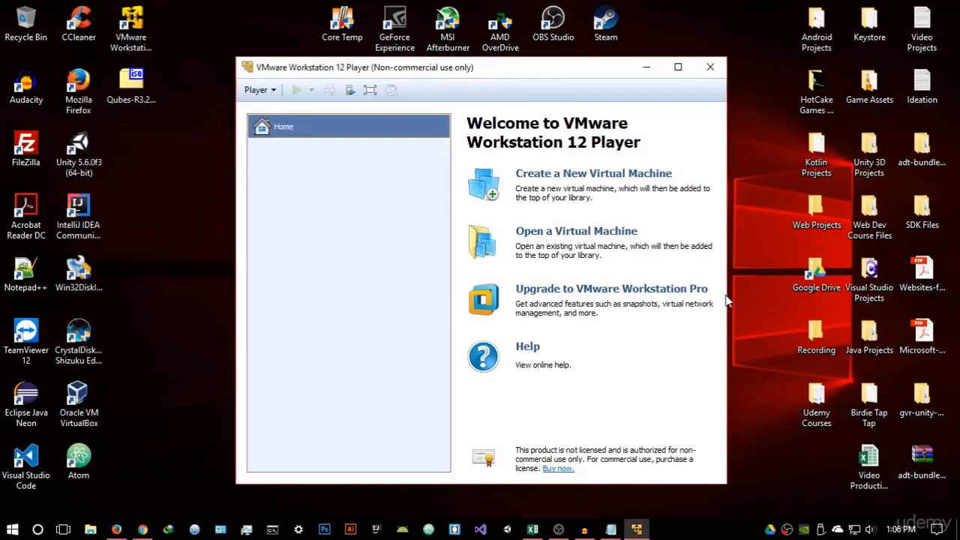
pyautogui.moveTo(726, 293); pyautogui.dragTo(786, 277)
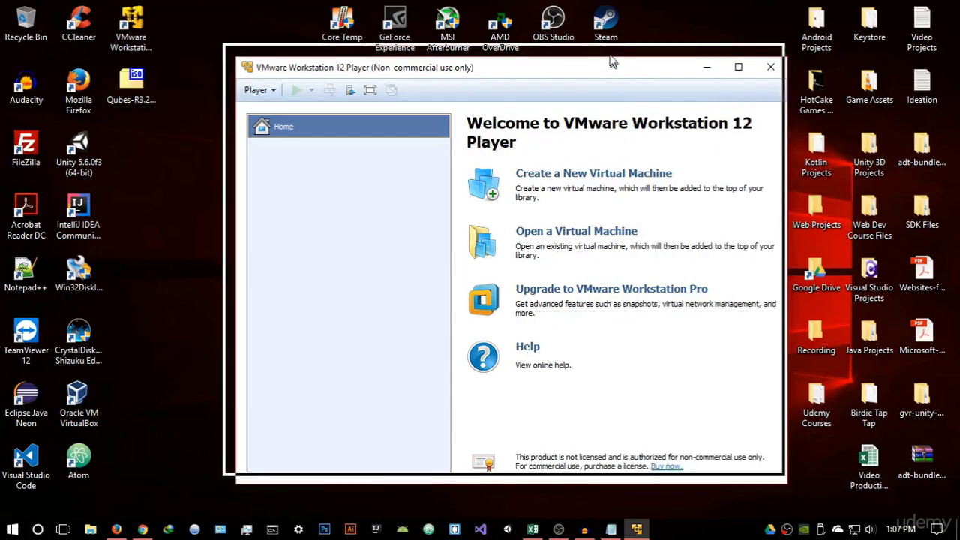
# Start a new virtual machine that installs from the Qubes-R3.2-x86_64 disc image on the Desktop.
pyautogui.moveTo(611, 61); pyautogui.dragTo(600, 43)
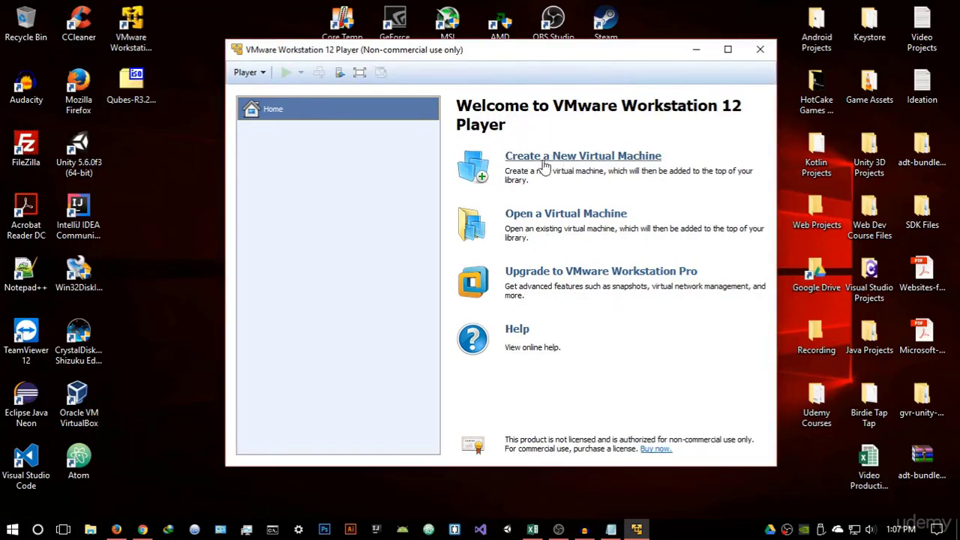
pyautogui.click(592, 163)
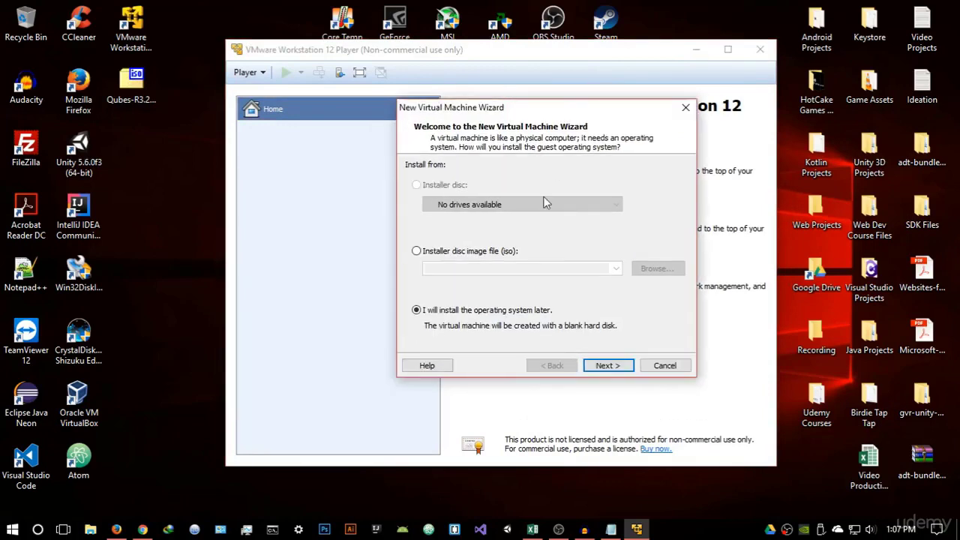
pyautogui.click(426, 255)
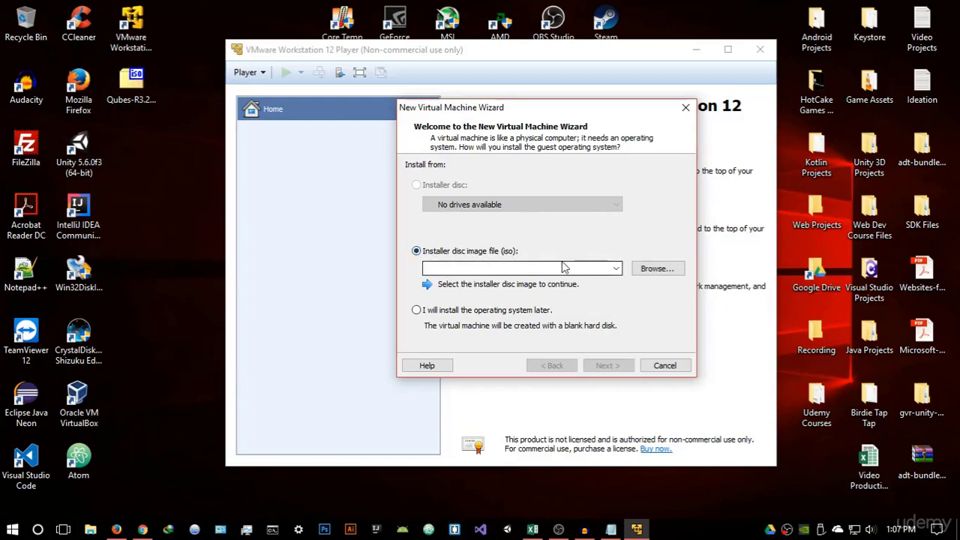
pyautogui.click(650, 270)
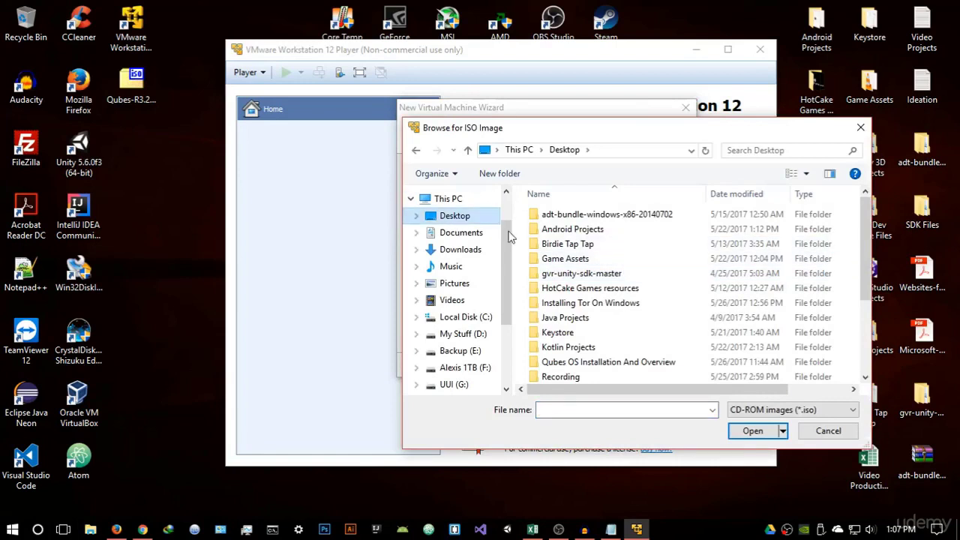
pyautogui.scroll(-3, 596, 262)
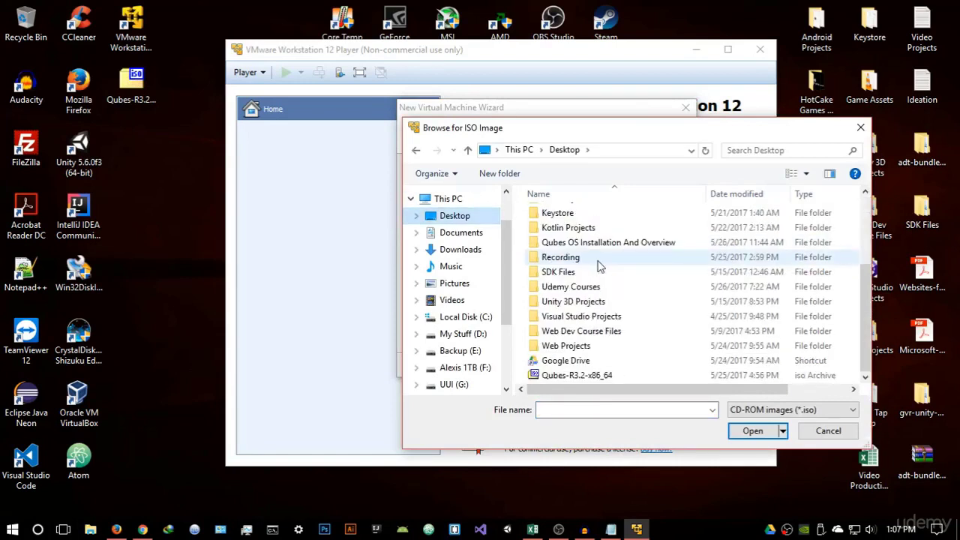
pyautogui.click(597, 375)
pyautogui.click(750, 431)
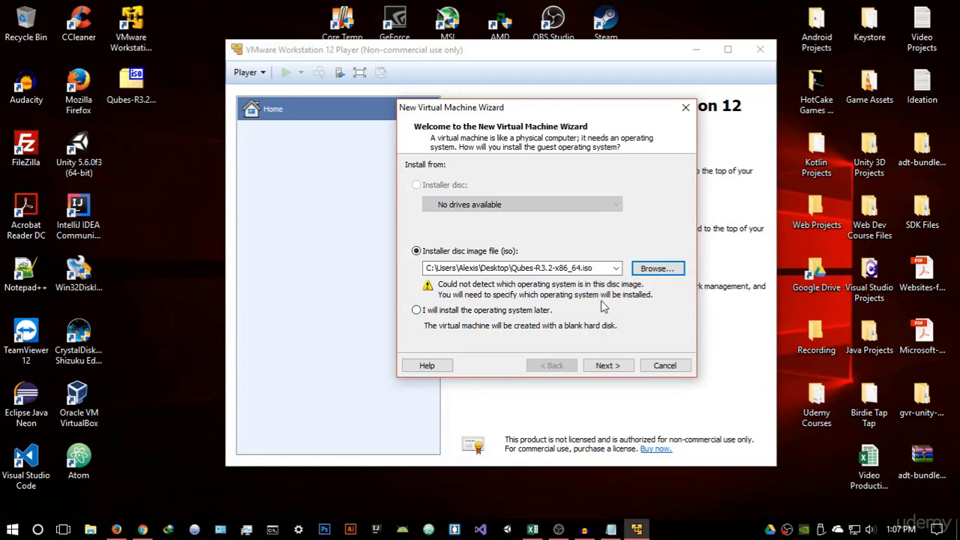
pyautogui.click(607, 367)
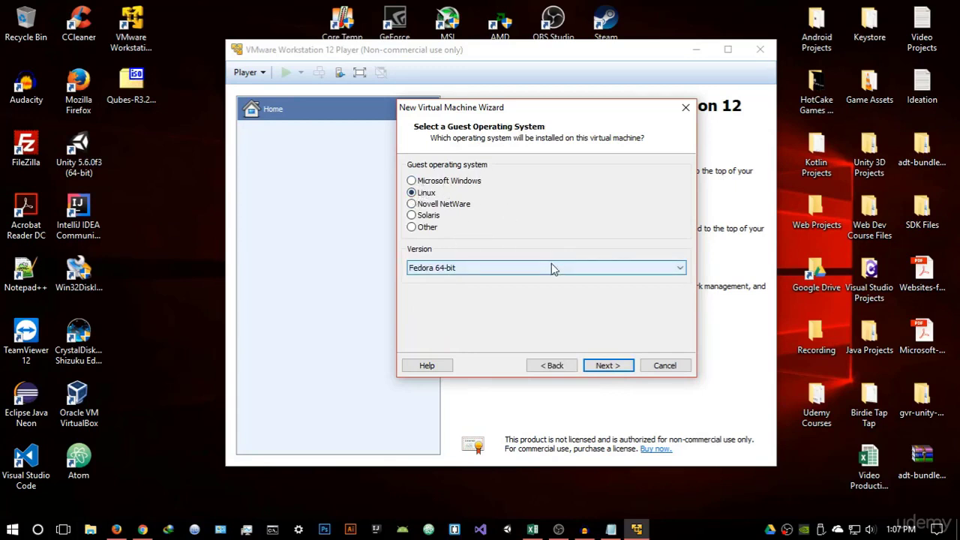
# Choose Fedora 64-bit as the Linux version of the guest operating system and continue to naming the machine.
pyautogui.click(417, 271)
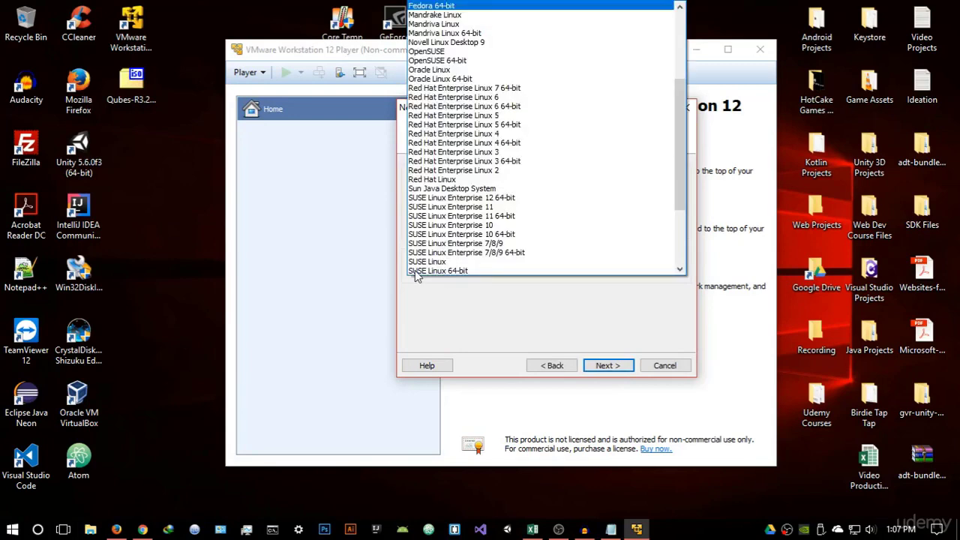
pyautogui.scroll(2, 450, 53)
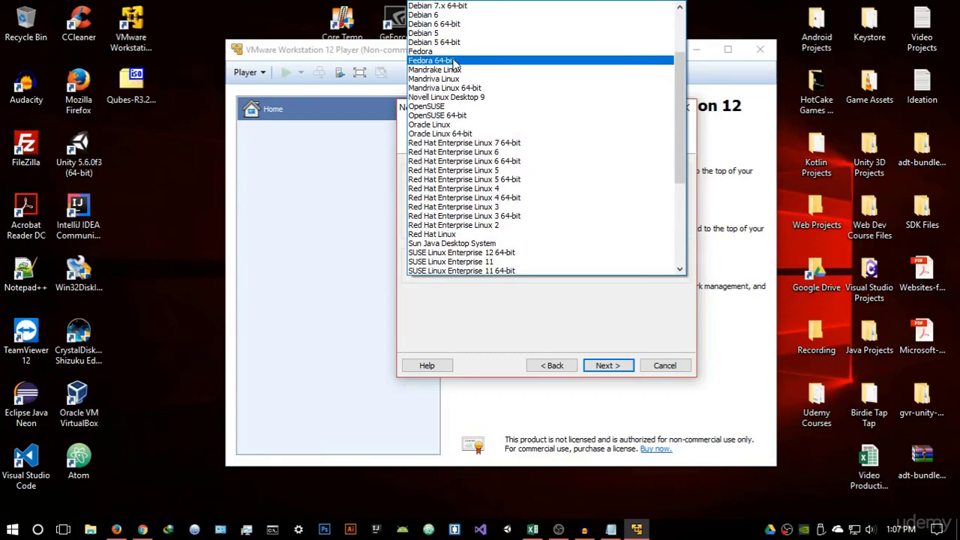
pyautogui.click(450, 51)
pyautogui.click(502, 272)
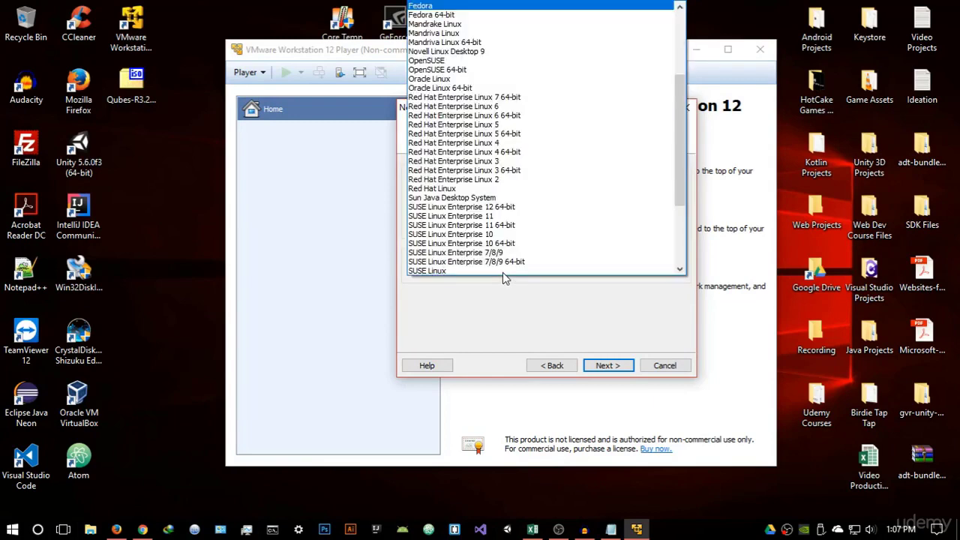
pyautogui.click(480, 15)
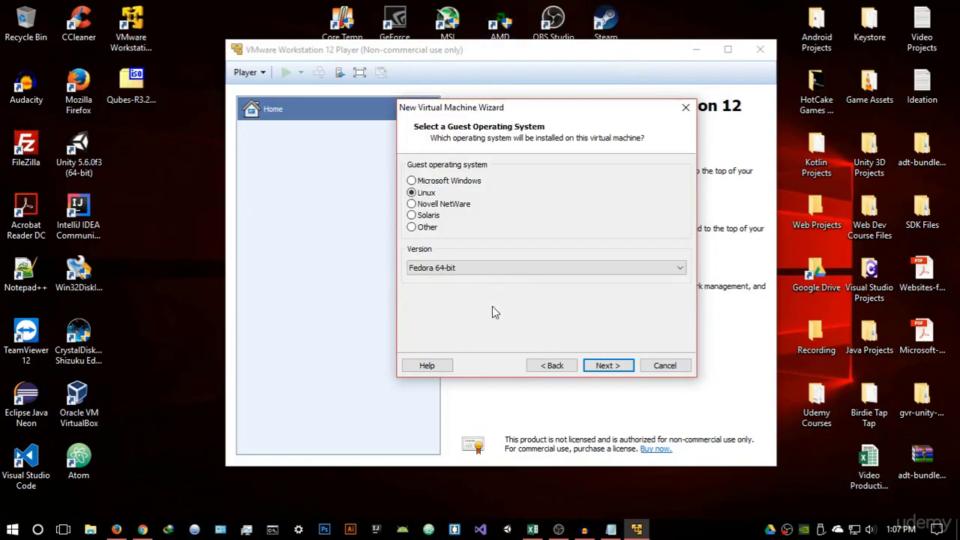
pyautogui.click(606, 365)
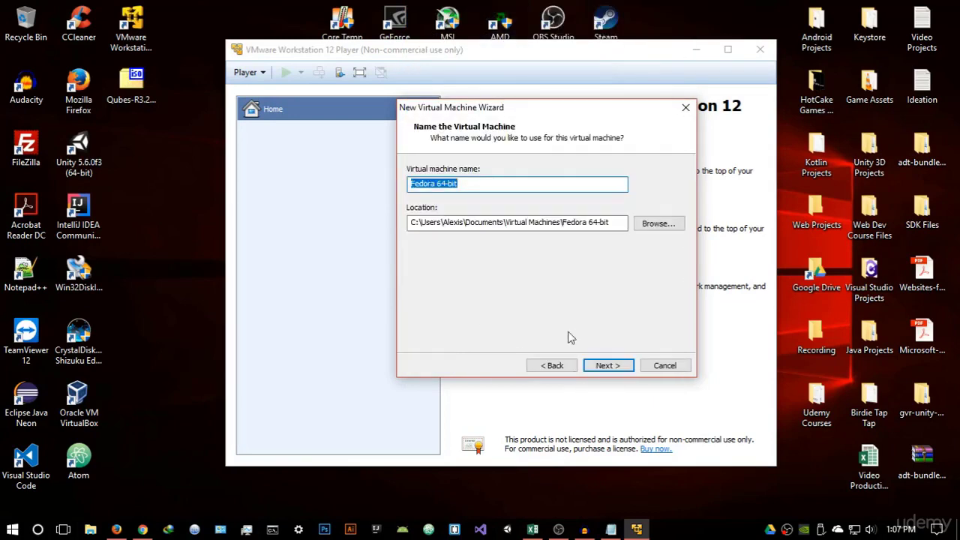
# Name the virtual machine Qubes OS and set its location to the Virtual OS folder on drive D.
pyautogui.press('BackSpace')
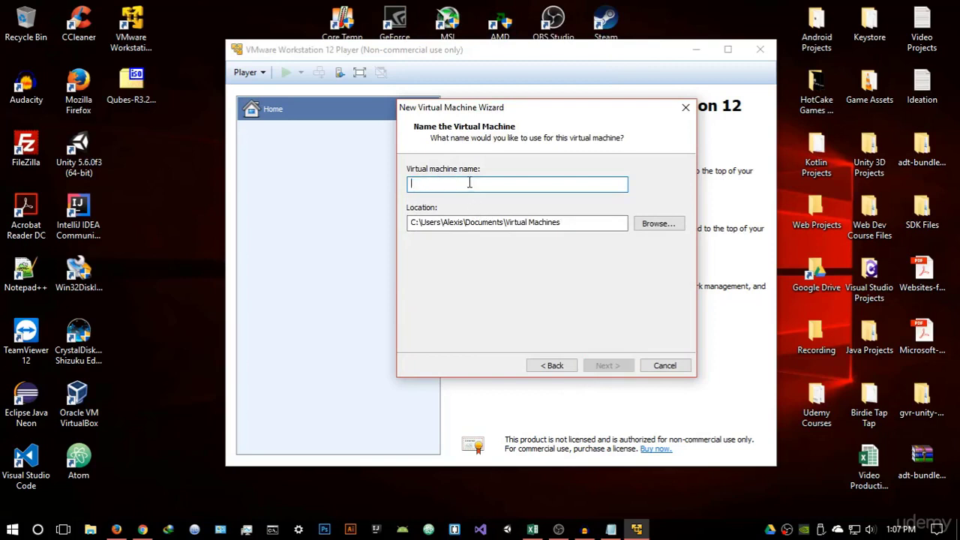
pyautogui.write('Qubes OS')
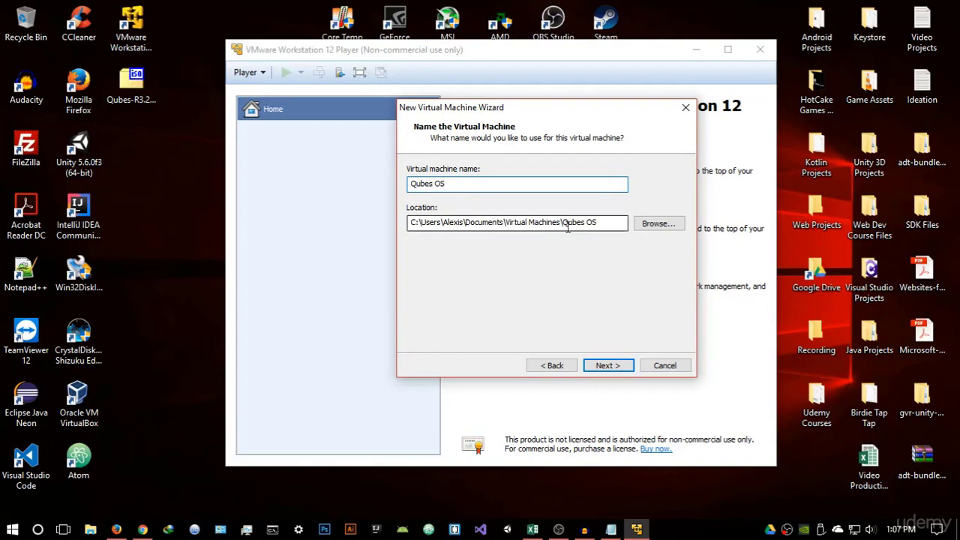
pyautogui.click(645, 223)
pyautogui.moveTo(568, 169); pyautogui.dragTo(616, 129)
pyautogui.scroll(-1, 505, 240)
pyautogui.scroll(-2, 505, 240)
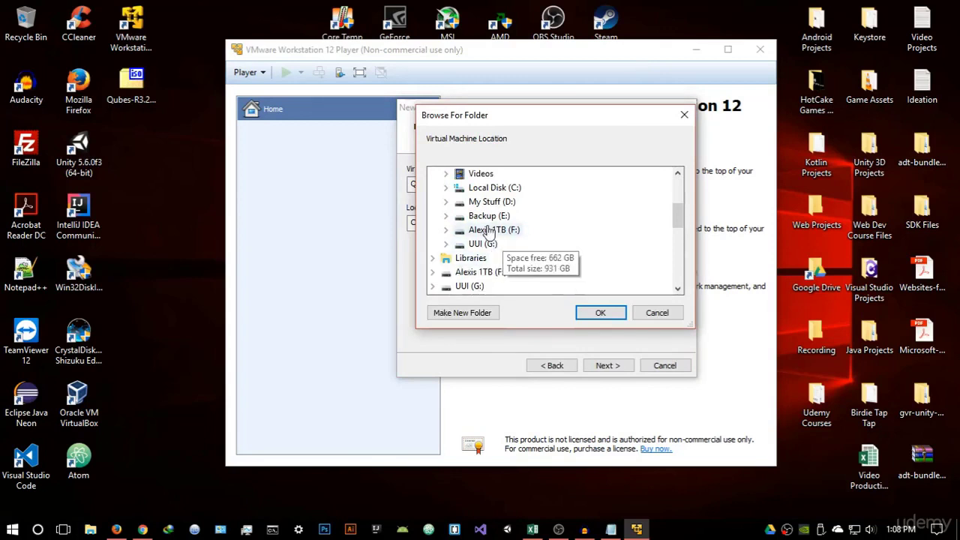
pyautogui.doubleClick(492, 202)
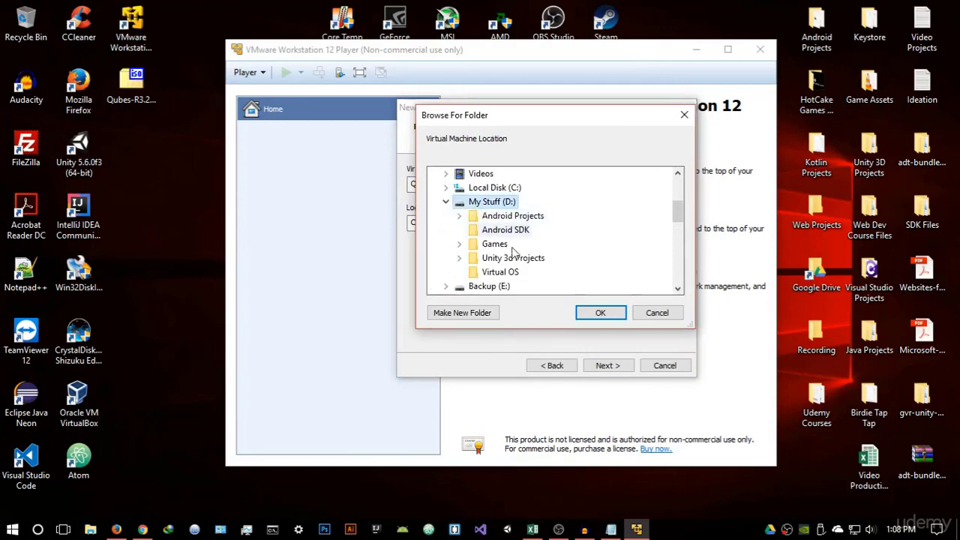
pyautogui.click(499, 271)
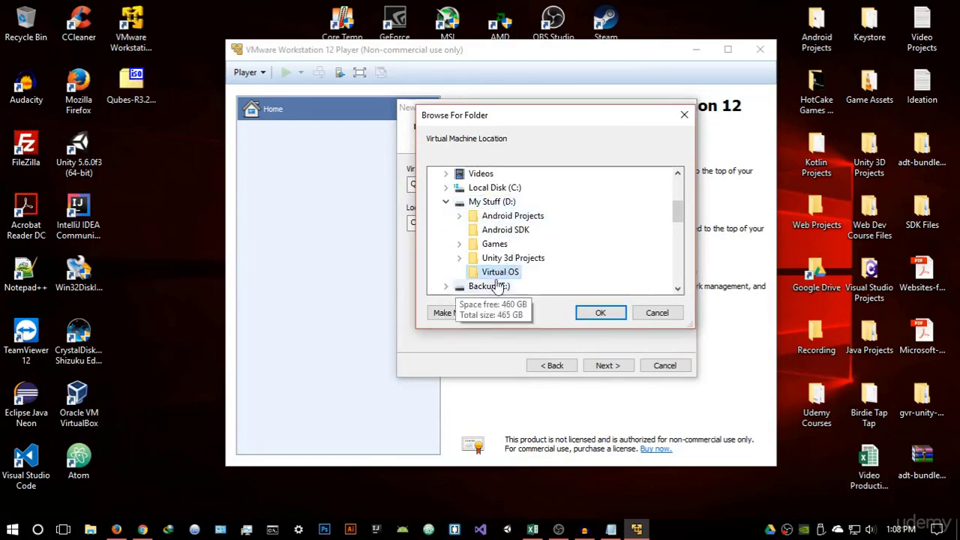
pyautogui.click(600, 314)
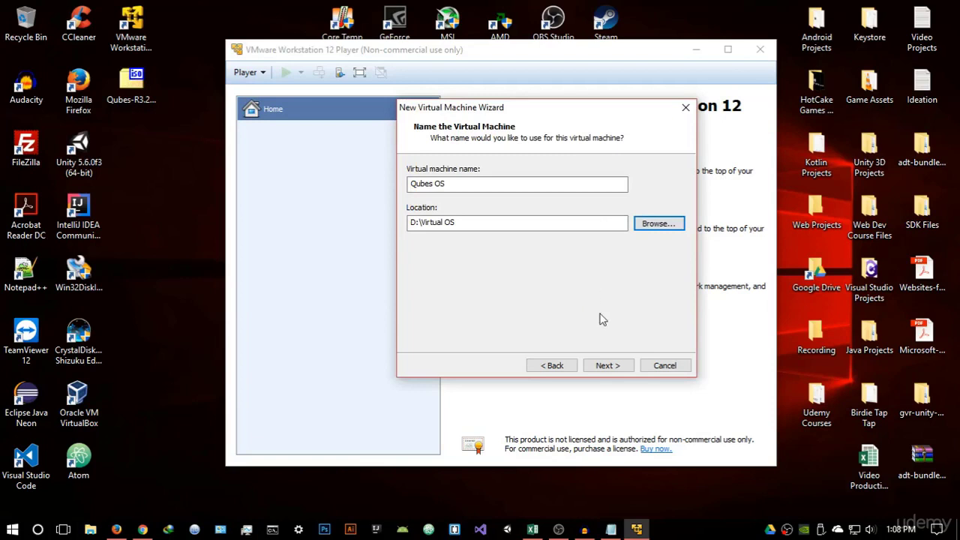
pyautogui.click(611, 365)
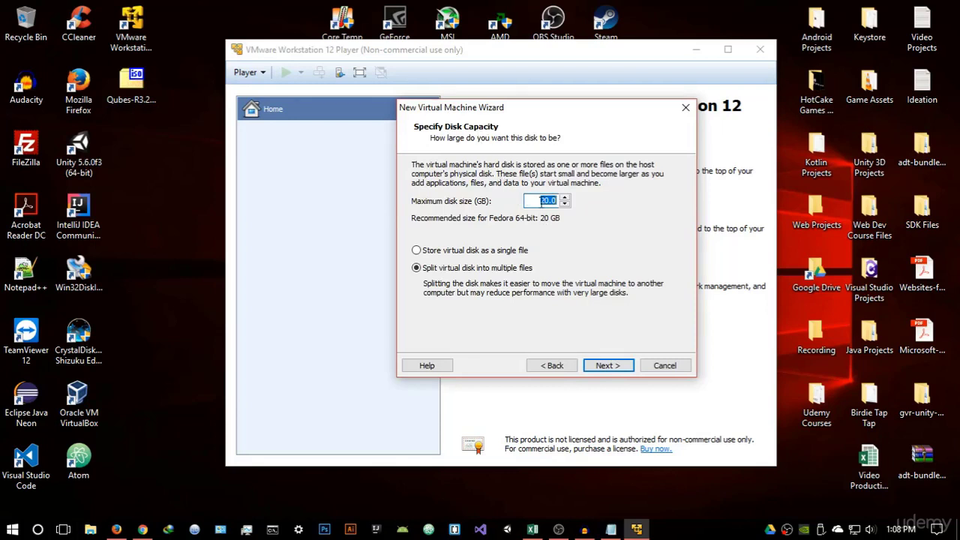
# Set the maximum disk size to 30 GB, stored as a single file, and continue to the settings summary.
pyautogui.click(551, 201)
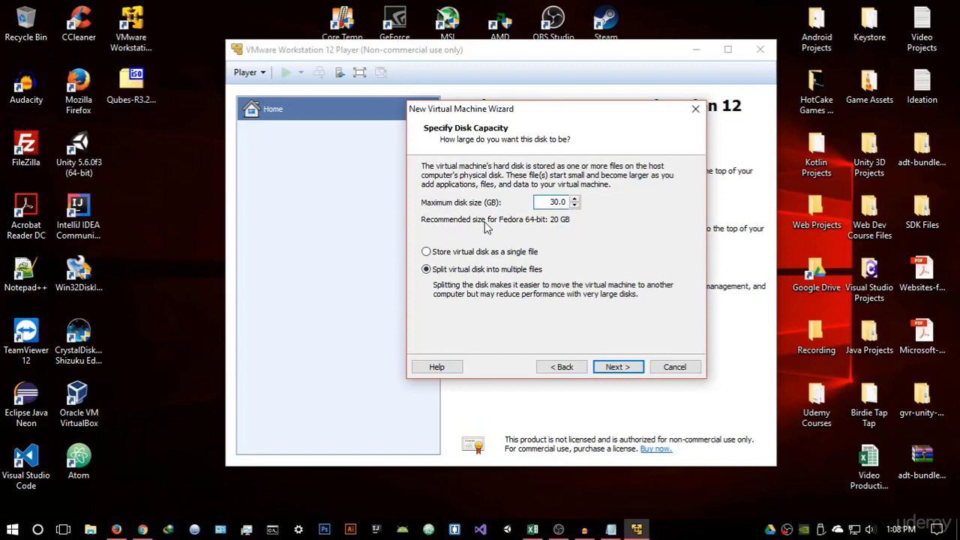
pyautogui.click(426, 253)
pyautogui.click(630, 372)
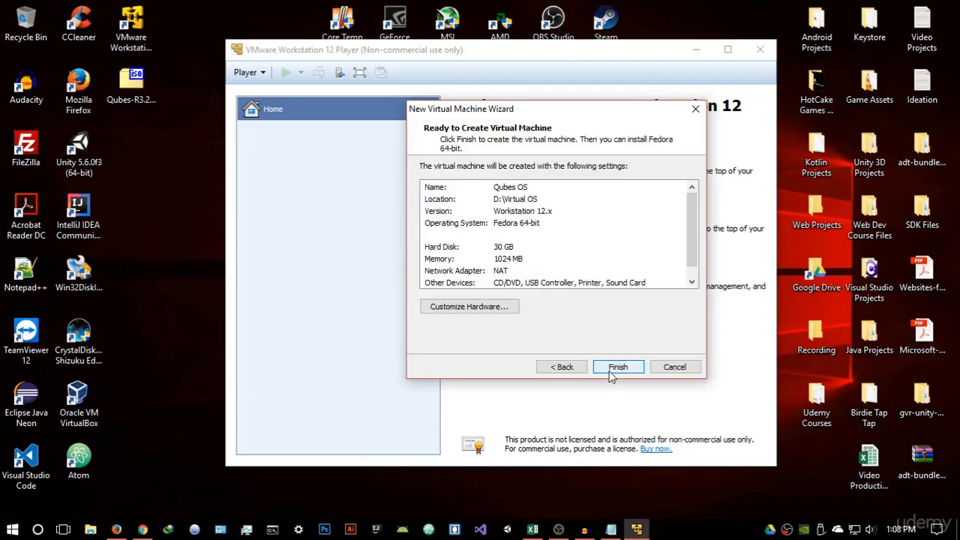
# Customize the virtual machine's hardware to use 1024 MB of memory and 2 processor cores.
pyautogui.click(505, 308)
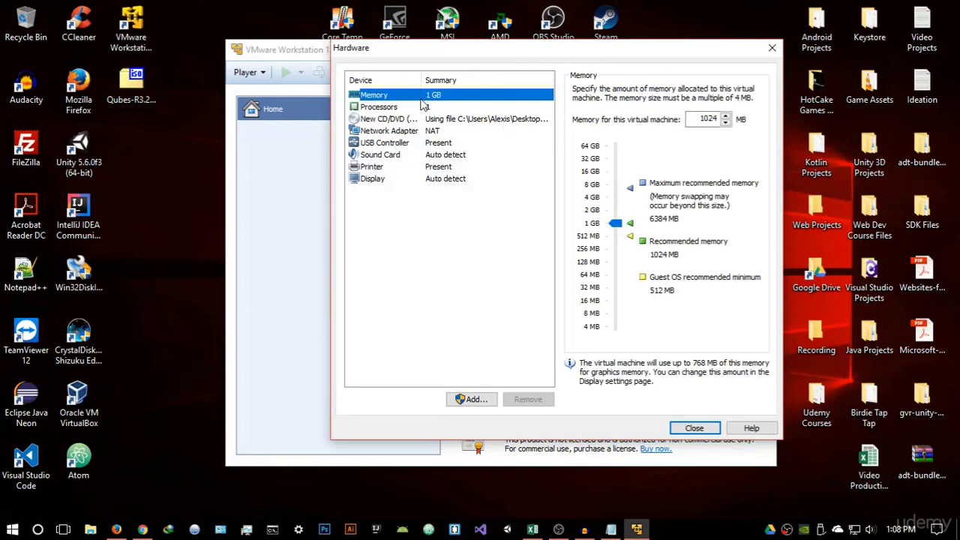
pyautogui.doubleClick(708, 119)
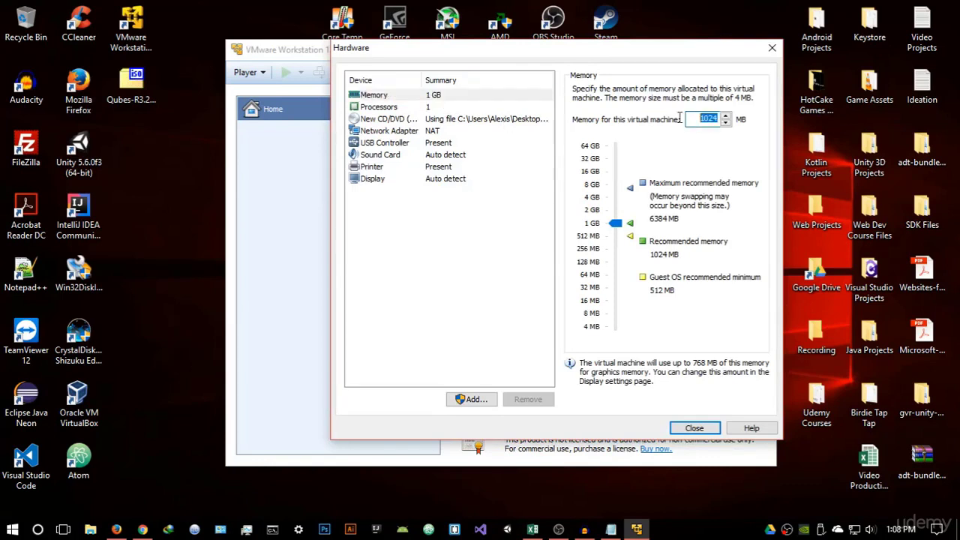
pyautogui.press('BackSpace')
pyautogui.click(614, 217)
pyautogui.click(405, 109)
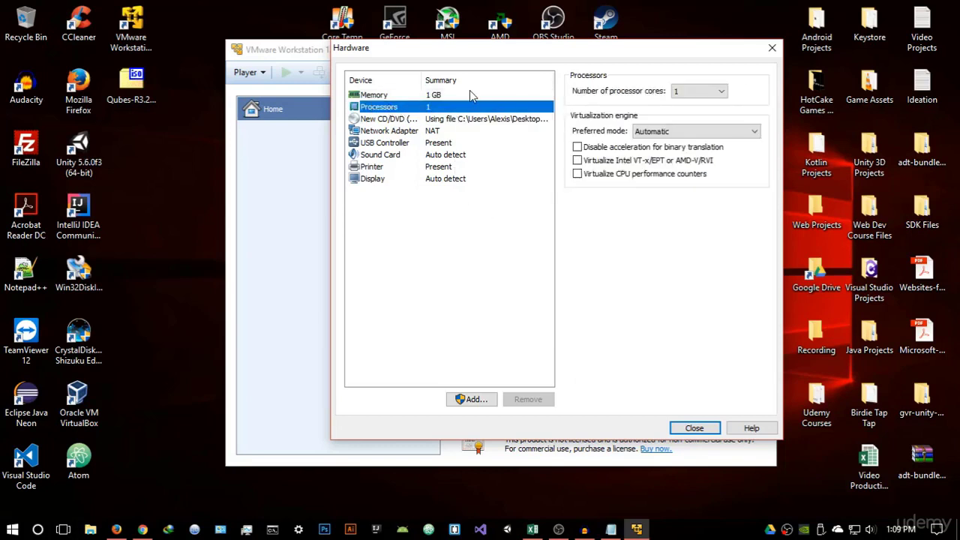
pyautogui.click(696, 95)
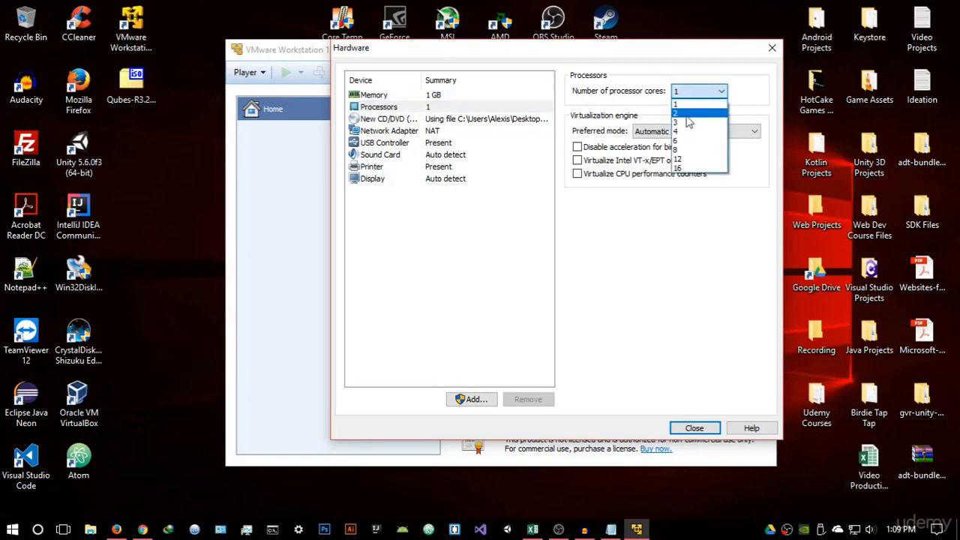
pyautogui.click(689, 114)
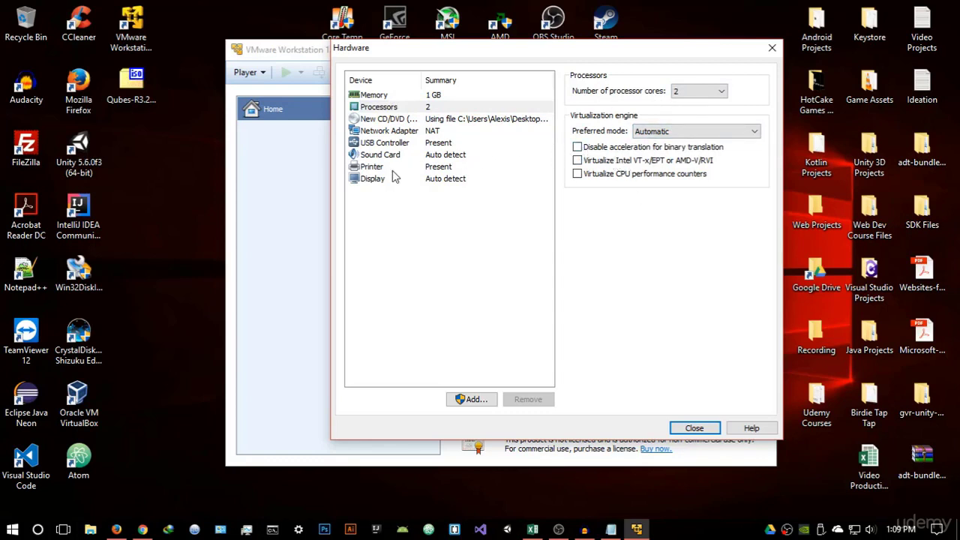
# Set the display's maximum graphics memory to 128 MB and finish creating the virtual machine.
pyautogui.click(385, 180)
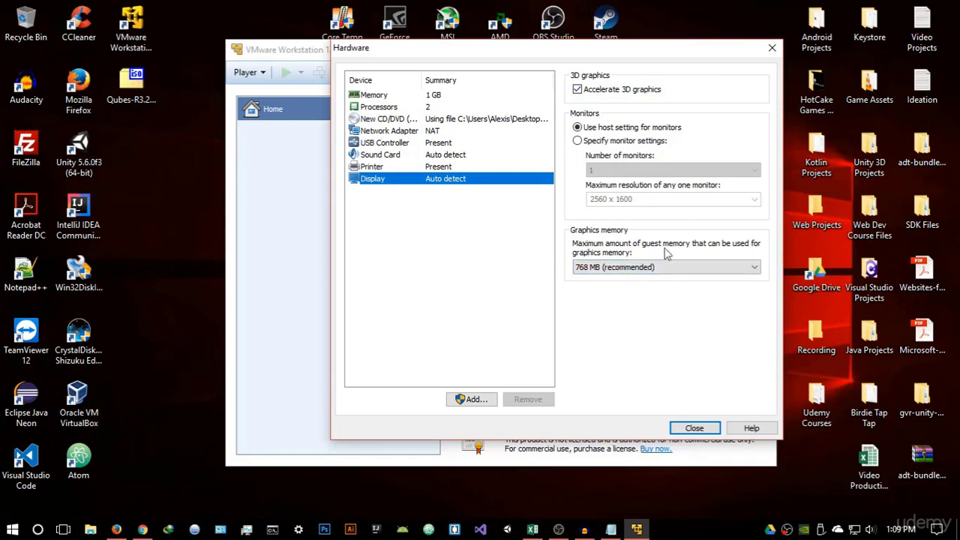
pyautogui.click(648, 270)
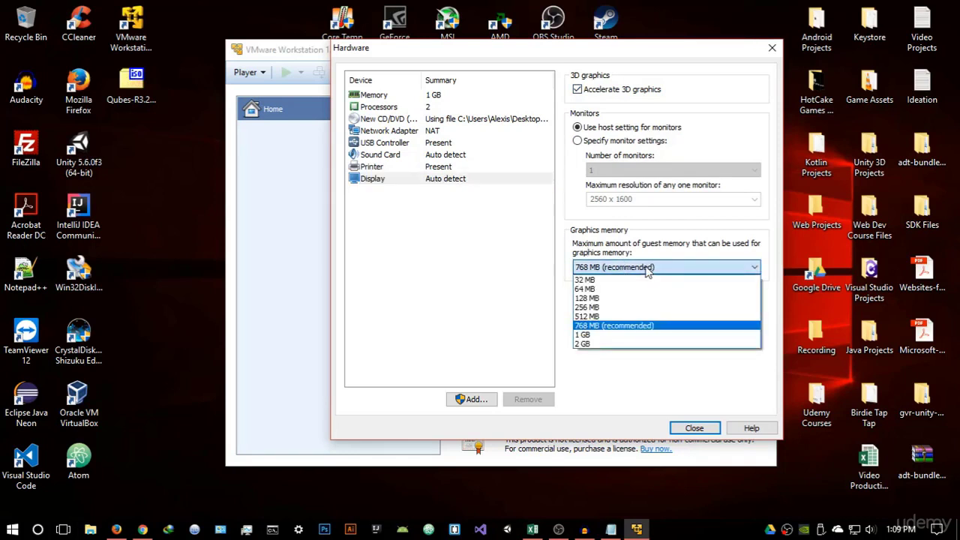
pyautogui.click(608, 300)
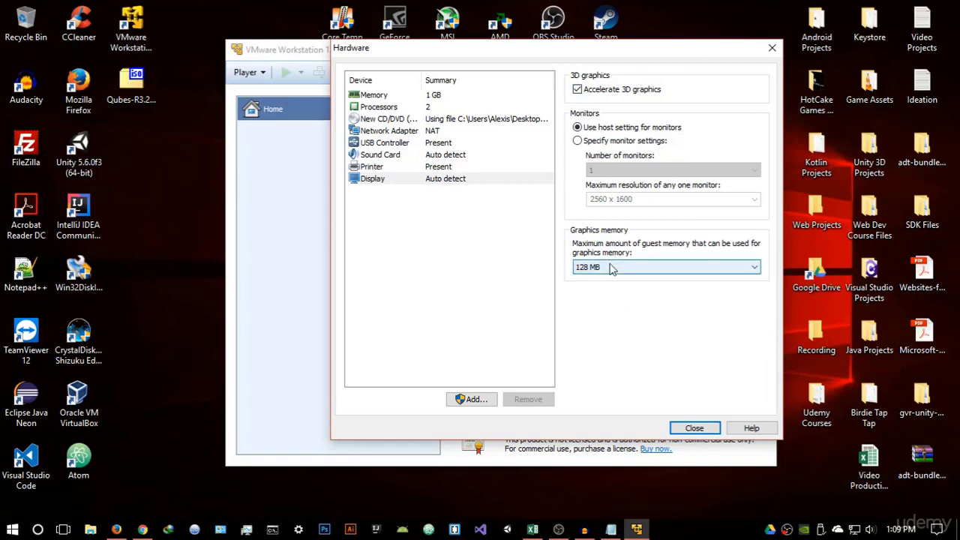
pyautogui.click(615, 271)
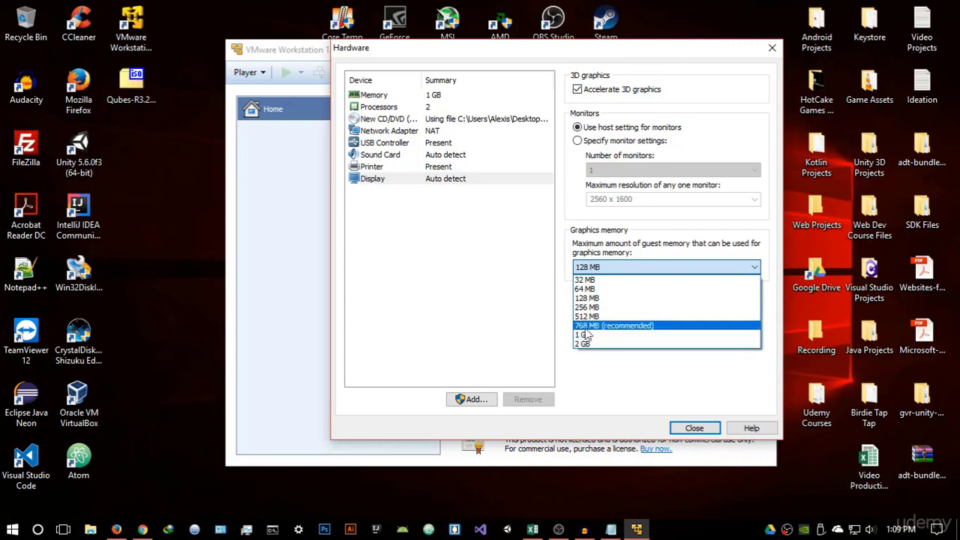
pyautogui.click(646, 300)
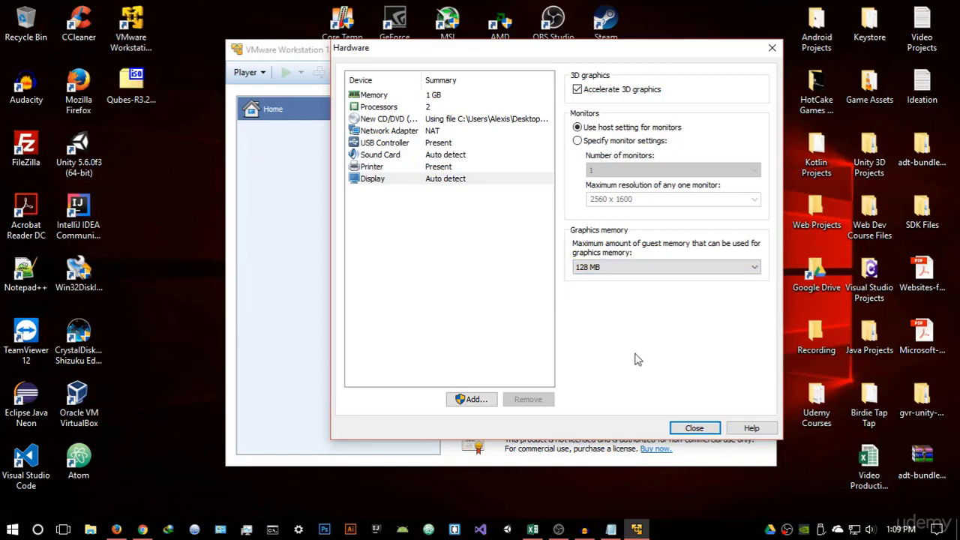
pyautogui.click(694, 428)
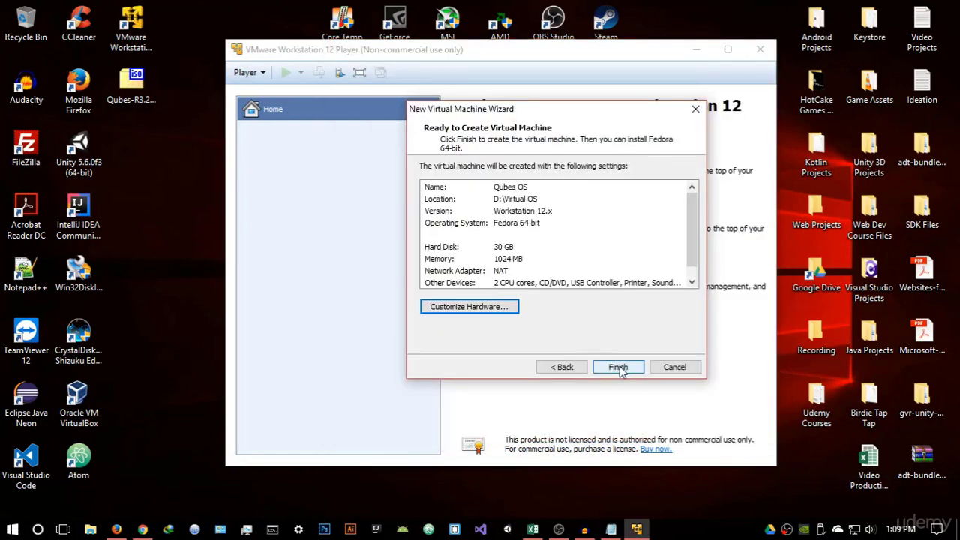
pyautogui.click(618, 368)
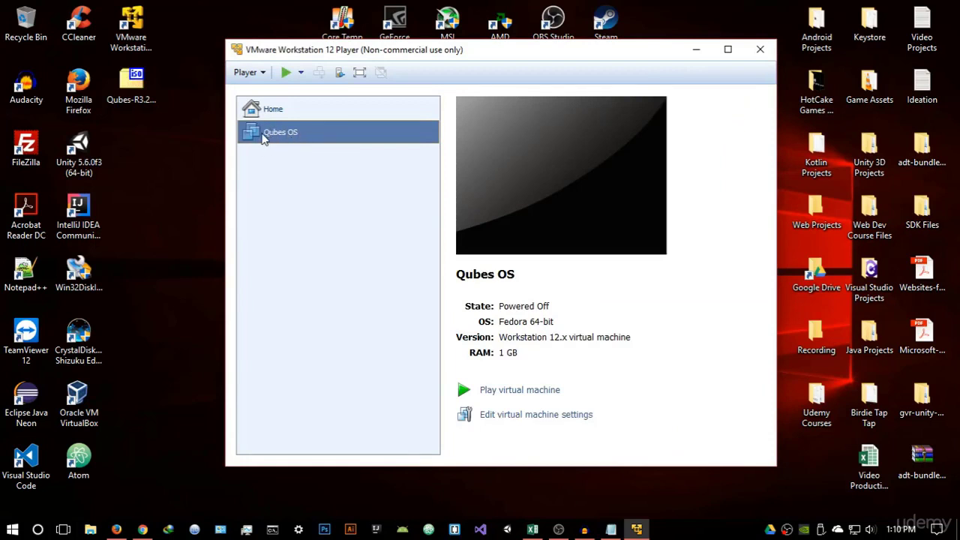
# Raise the Qubes OS virtual machine's memory to 2048 MB in its settings and save the change.
pyautogui.rightClick(338, 126)
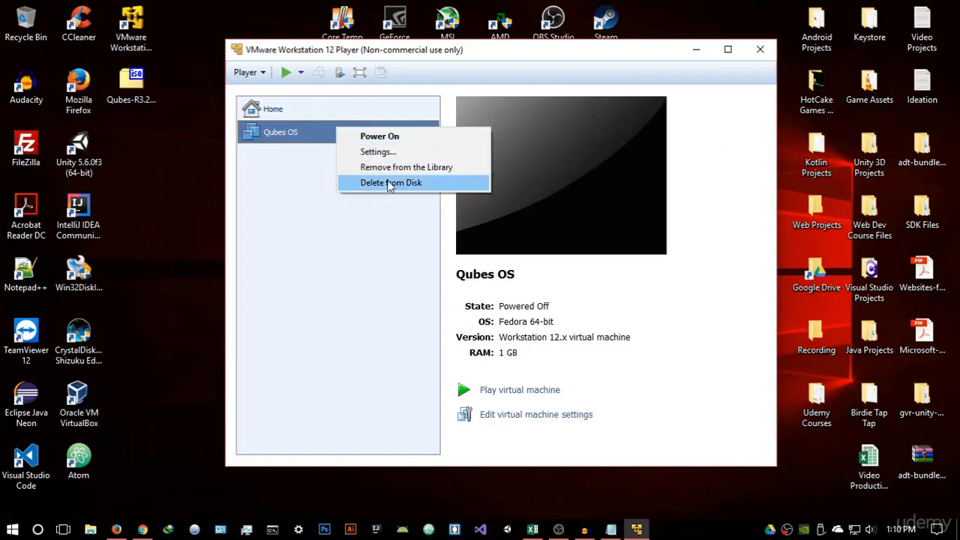
pyautogui.click(397, 152)
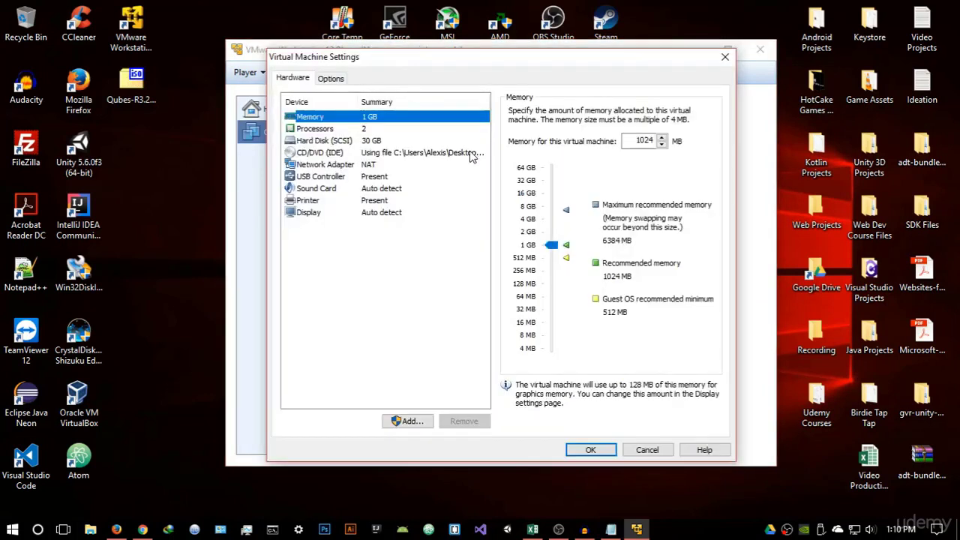
pyautogui.click(552, 246)
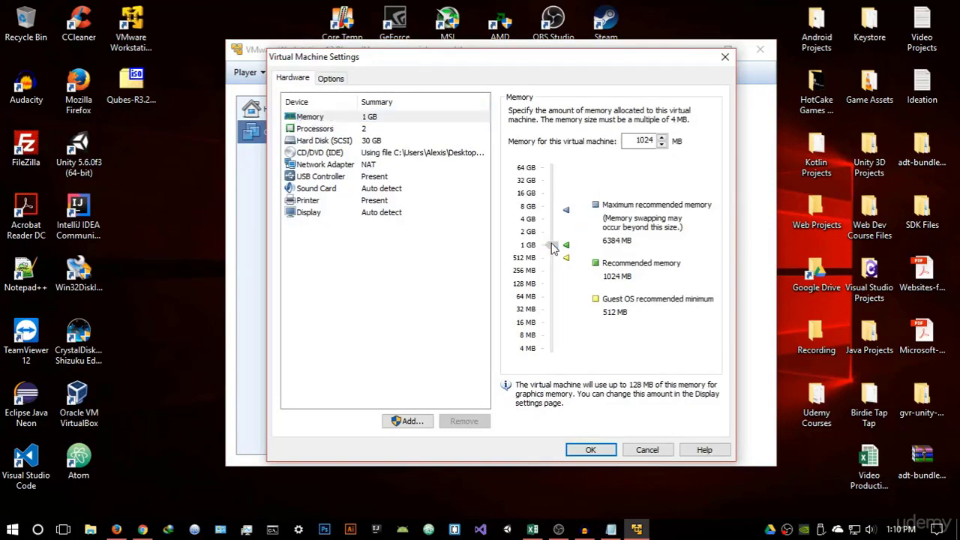
pyautogui.moveTo(552, 248); pyautogui.dragTo(551, 233)
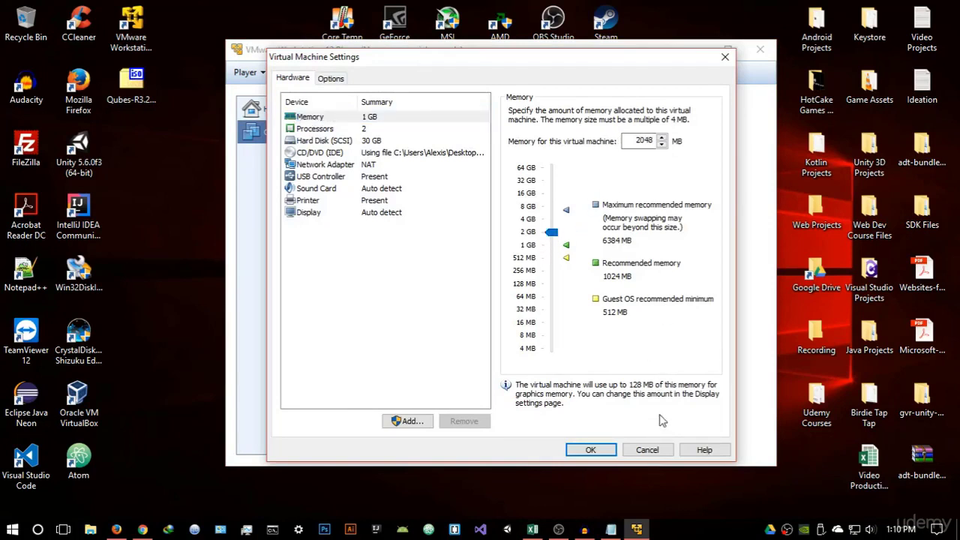
pyautogui.click(592, 450)
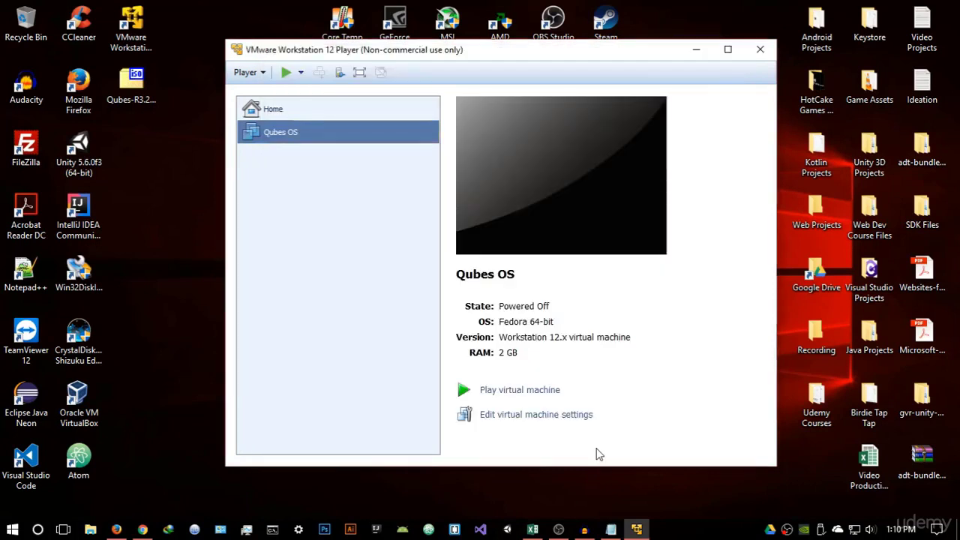
# Power on the Qubes OS virtual machine and boot the Install Qubes R3.2 option without the media test.
pyautogui.click(517, 390)
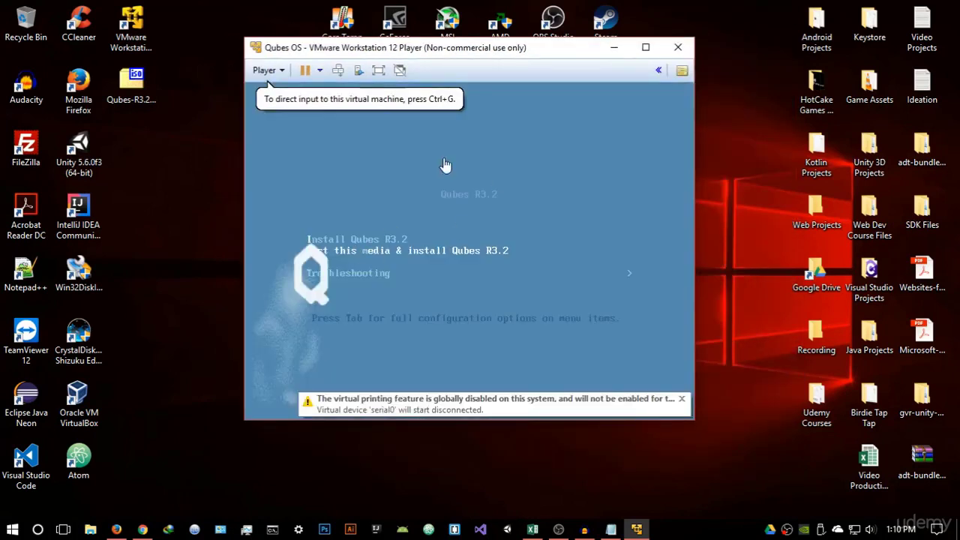
pyautogui.click(484, 150)
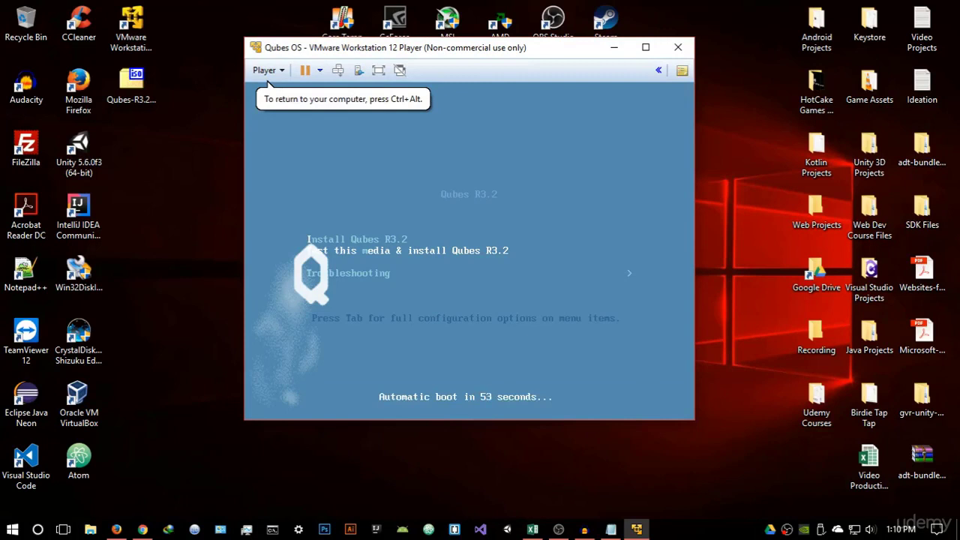
pyautogui.press('Up')
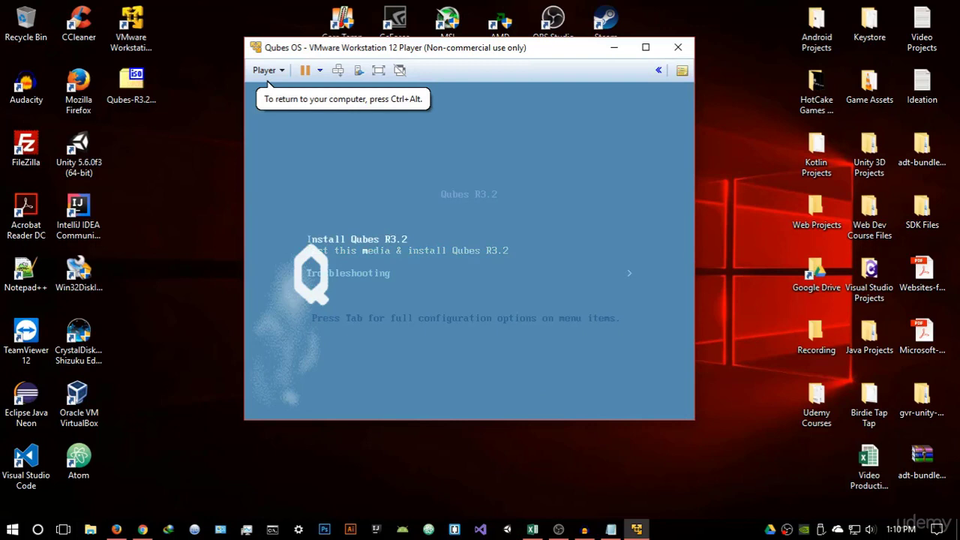
pyautogui.press('Up')
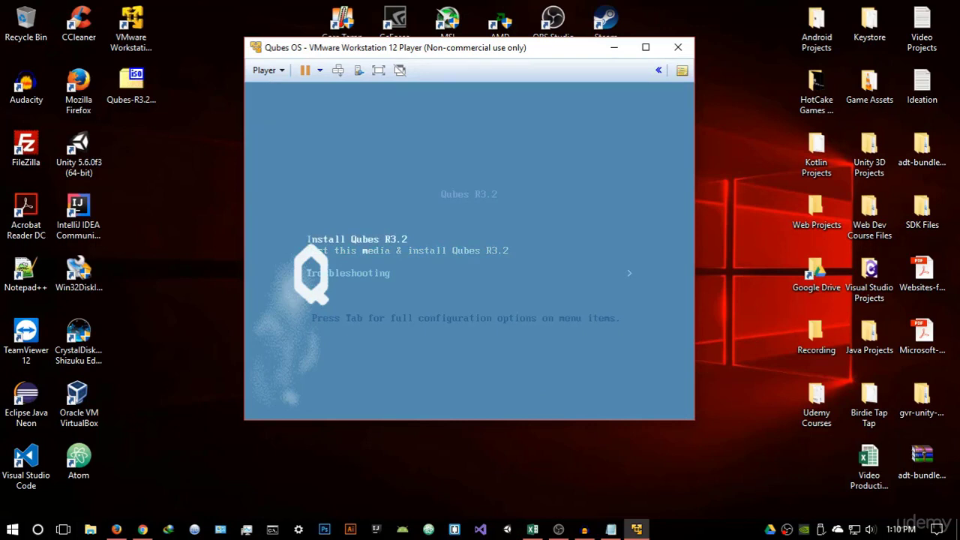
pyautogui.press('Return')
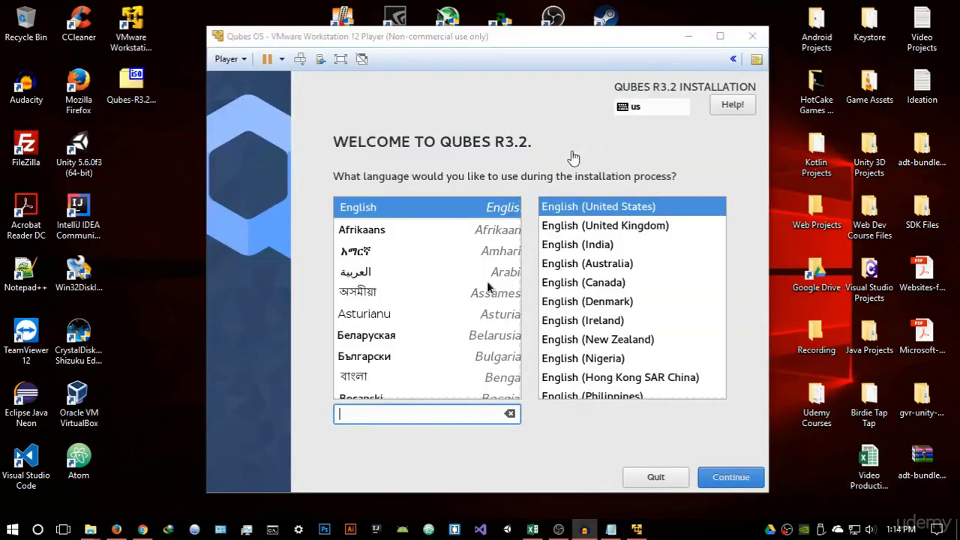
# Continue the installer in English (United States) and review the keyboard layout settings.
pyautogui.moveTo(547, 46); pyautogui.dragTo(546, 35)
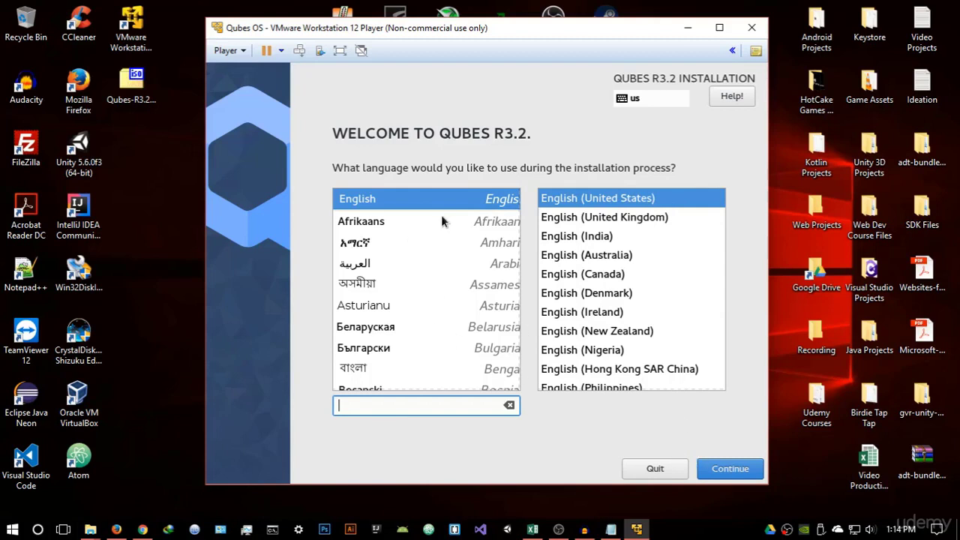
pyautogui.click(712, 477)
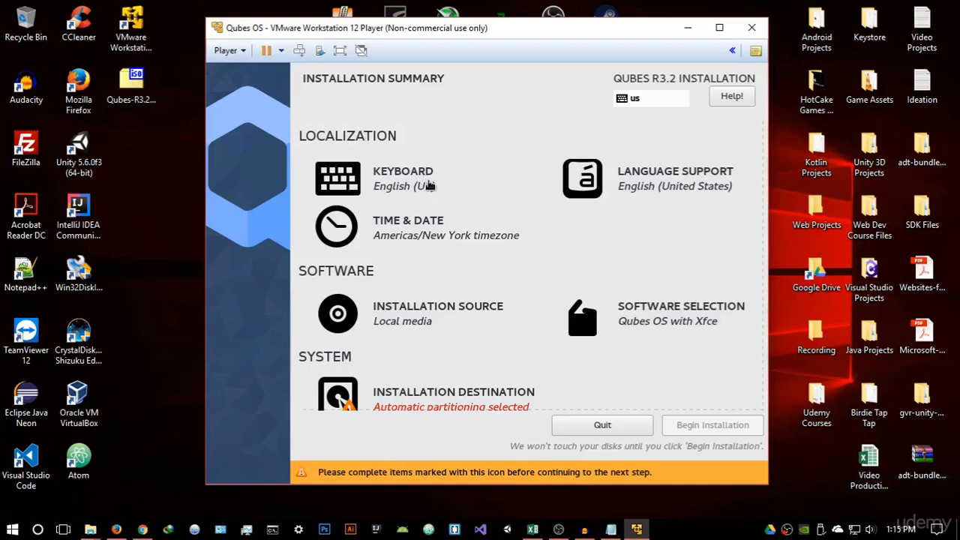
pyautogui.click(391, 186)
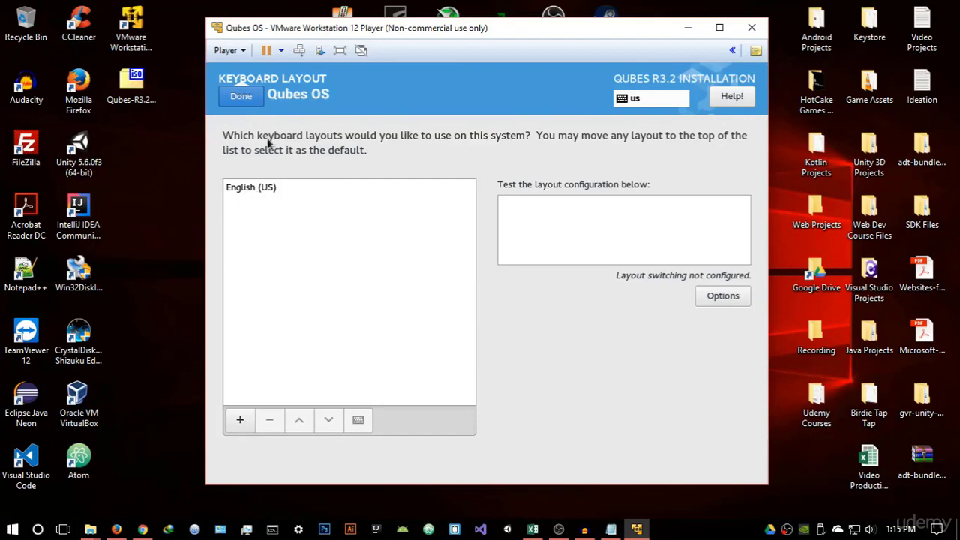
pyautogui.click(240, 97)
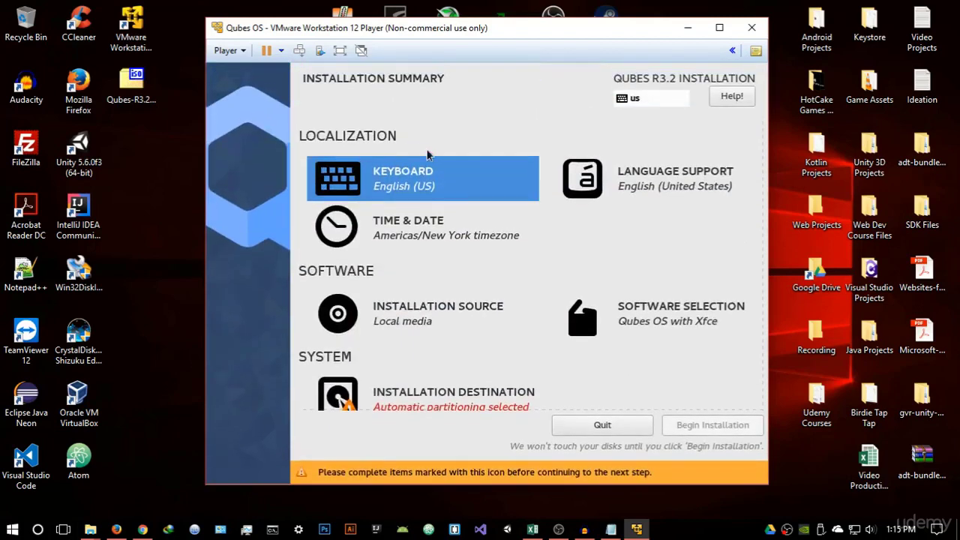
# Try adding United Kingdom, India and Australia English in the language support, clear them again and return to the summary.
pyautogui.click(661, 189)
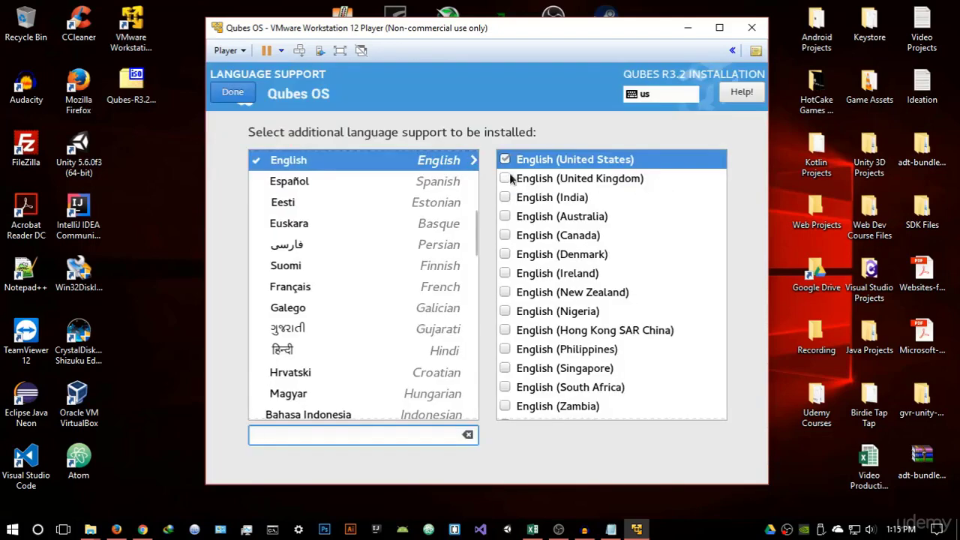
pyautogui.click(506, 179)
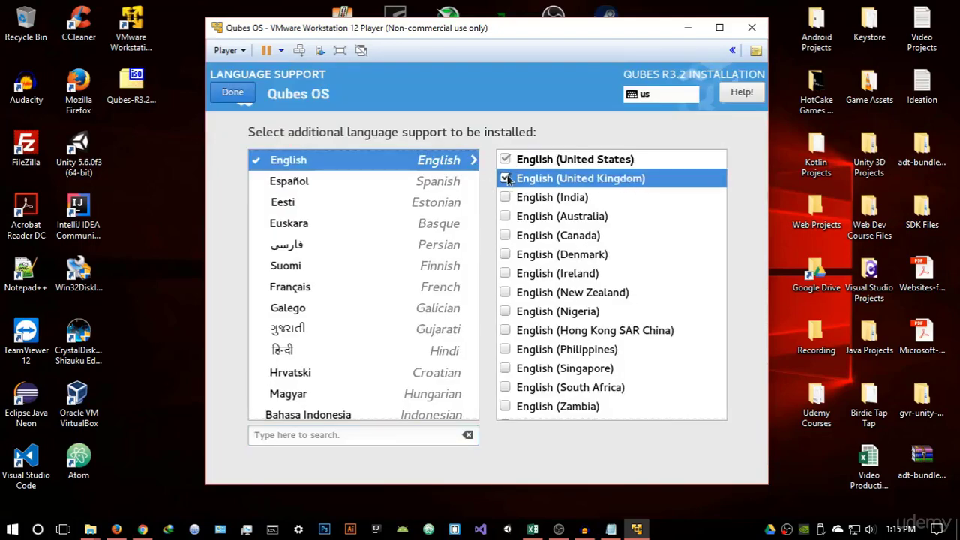
pyautogui.click(505, 198)
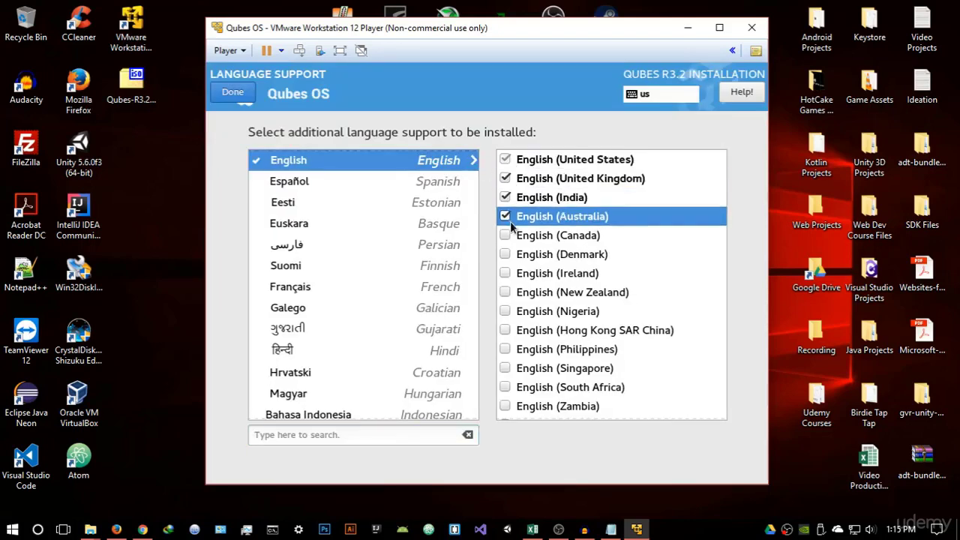
pyautogui.click(506, 217)
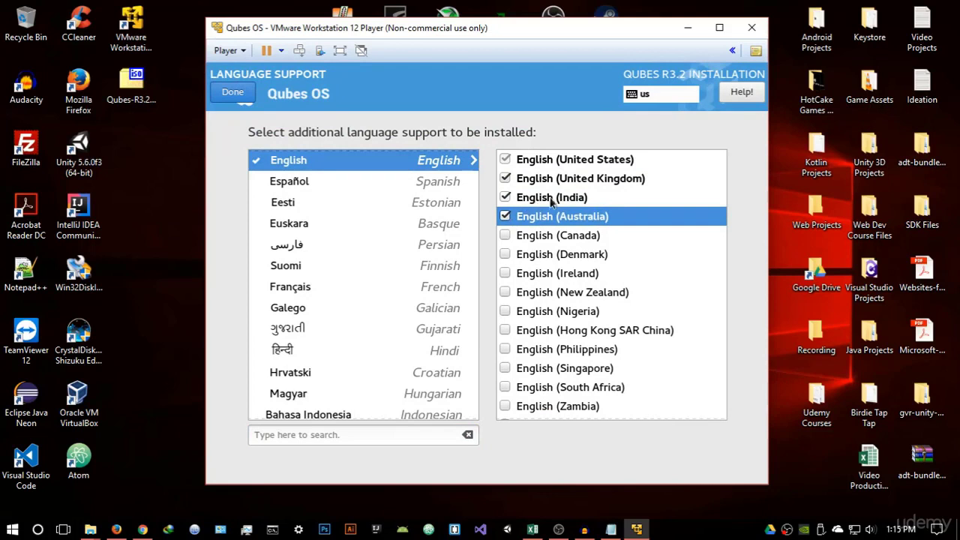
pyautogui.click(505, 217)
pyautogui.click(505, 198)
pyautogui.click(506, 178)
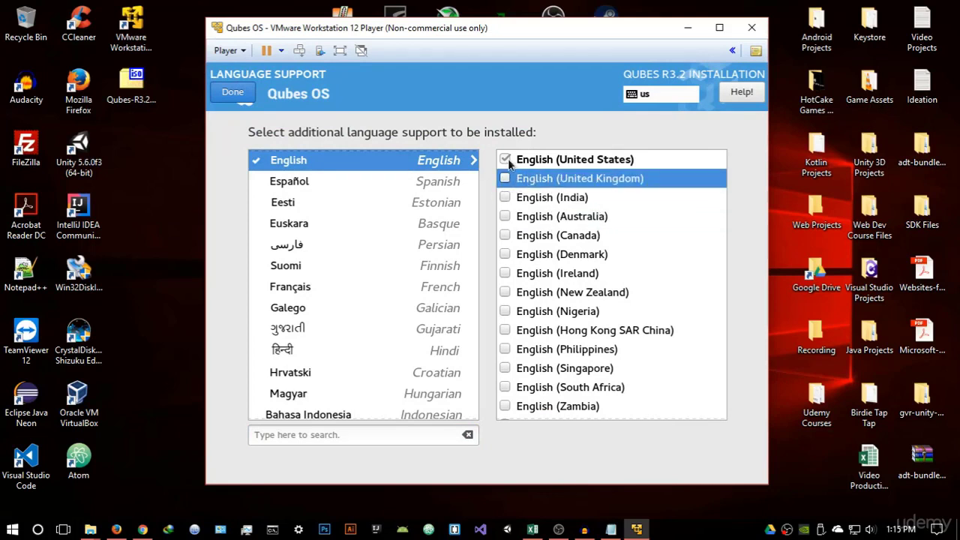
pyautogui.click(233, 93)
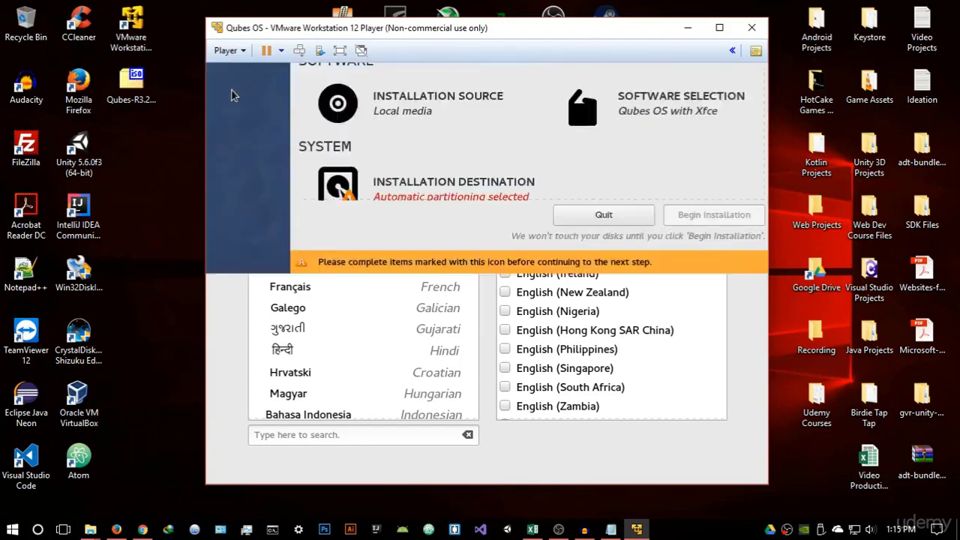
# Try the AM/PM time format in the time and date settings and restore the 24-hour format.
pyautogui.click(451, 233)
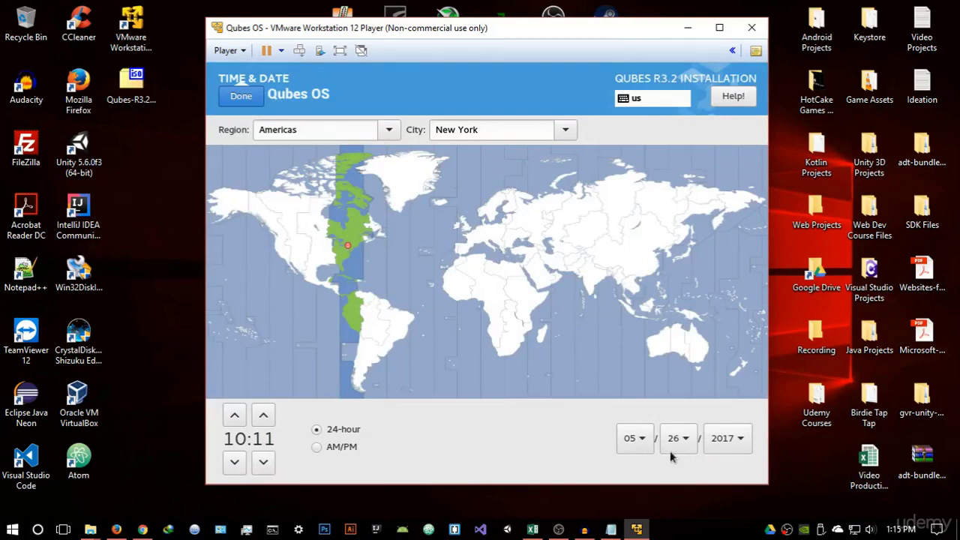
pyautogui.click(326, 447)
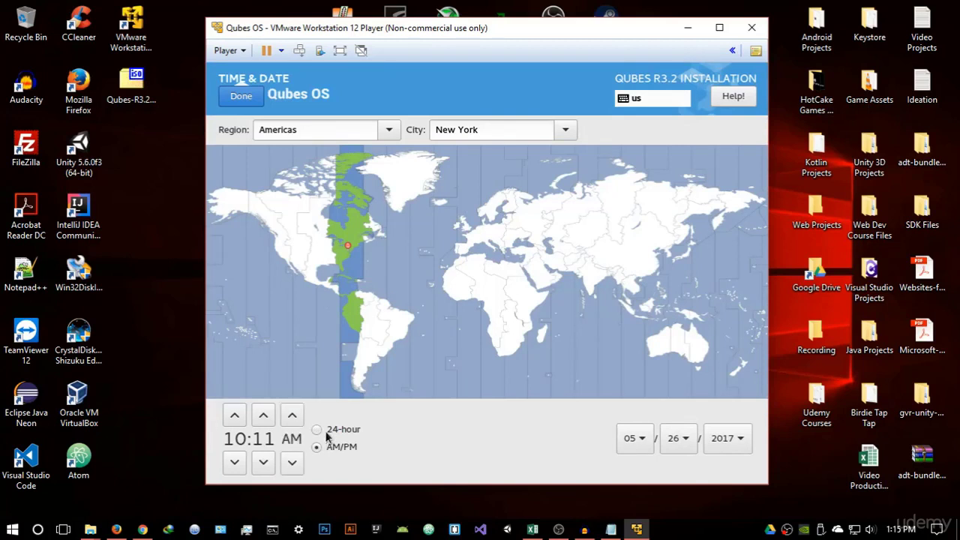
pyautogui.click(327, 430)
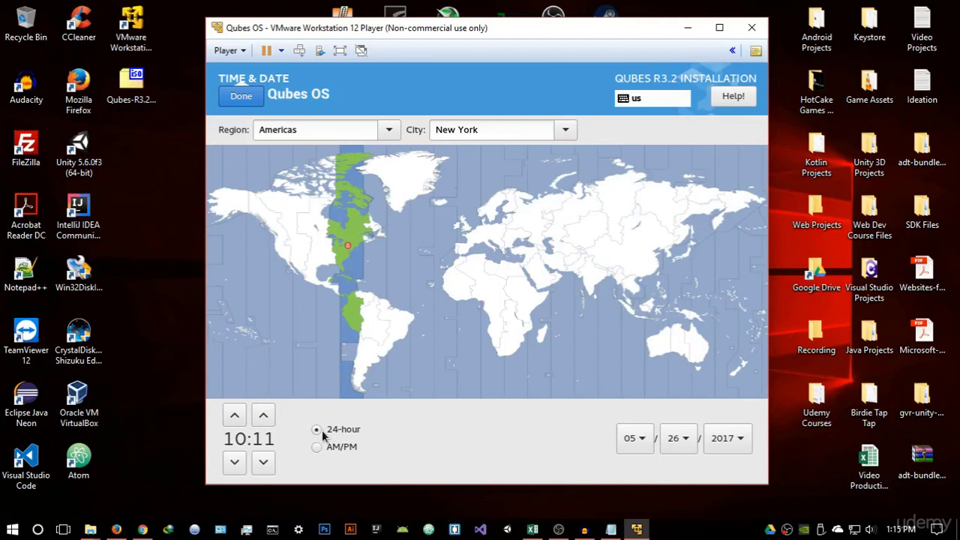
pyautogui.click(253, 95)
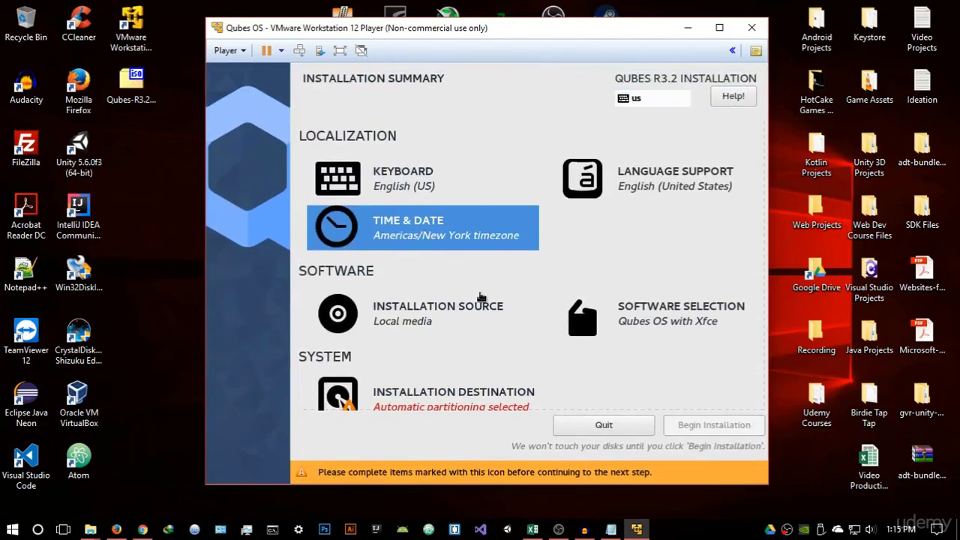
# Confirm Qubes OS with Xfce as the base environment in the software selection, keeping the Debian 8 and Whonix add-ons.
pyautogui.scroll(-1, 479, 294)
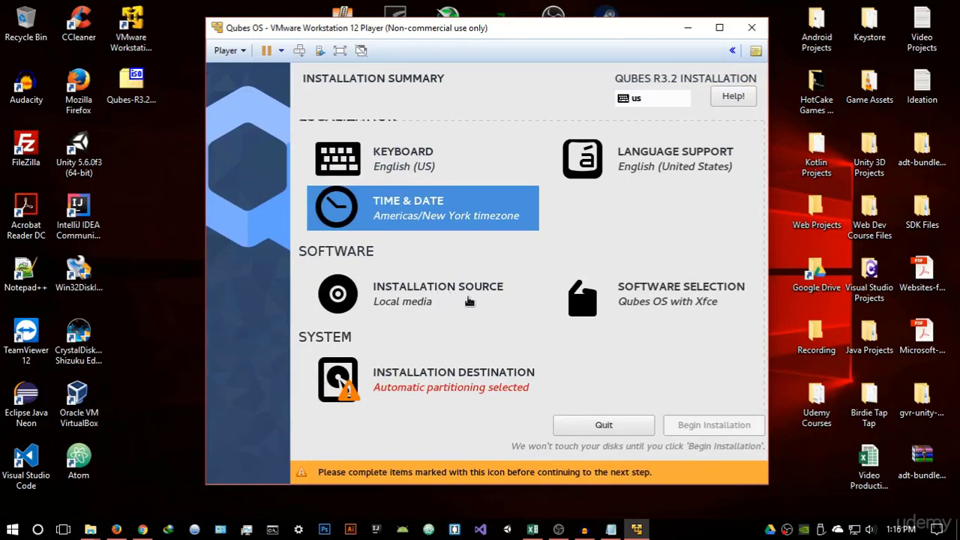
pyautogui.click(664, 300)
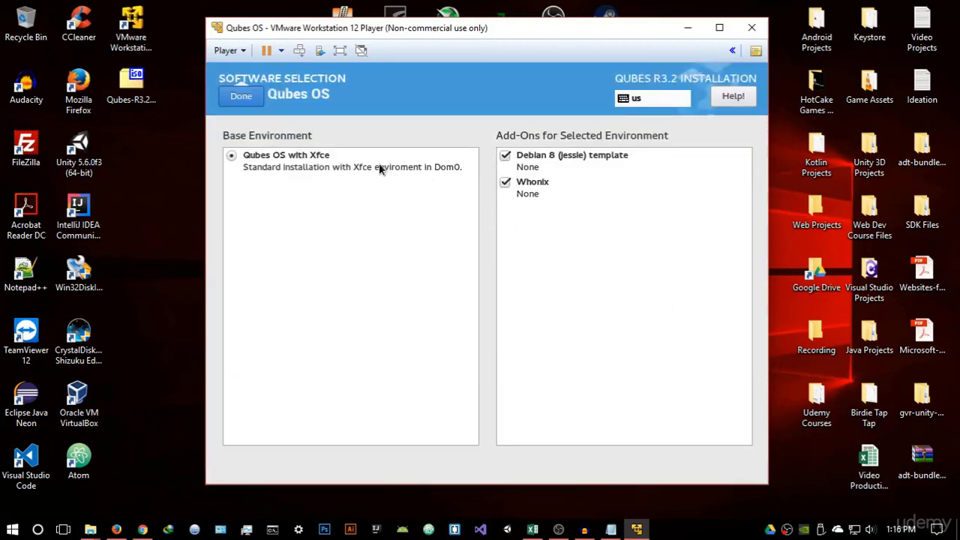
pyautogui.click(305, 160)
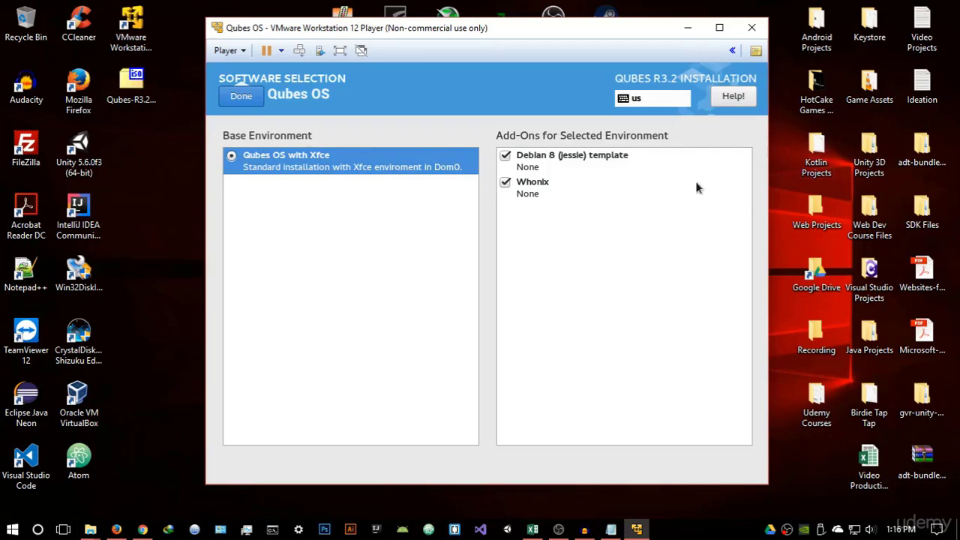
pyautogui.click(244, 96)
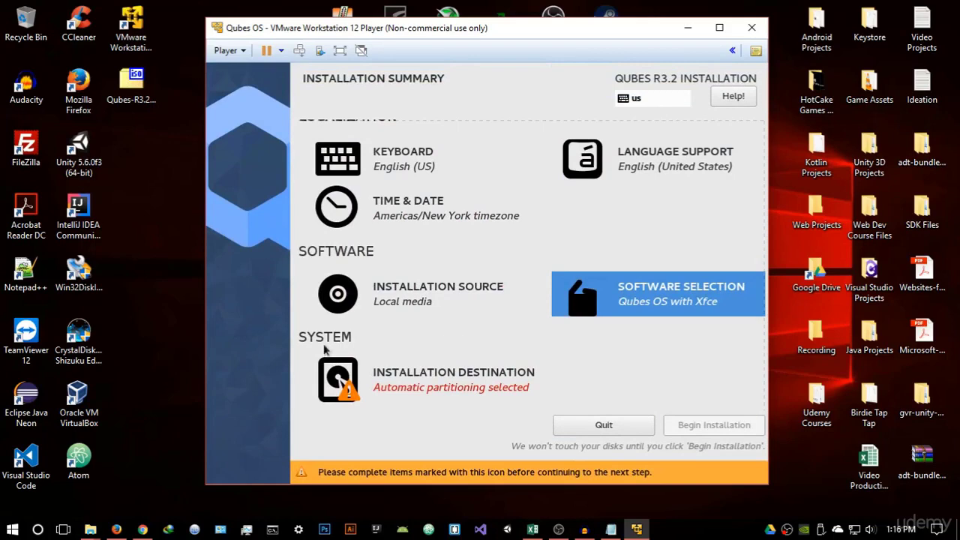
# Look at the options for adding a disk and select the 30 GiB VMware virtual disk as the installation destination.
pyautogui.click(429, 381)
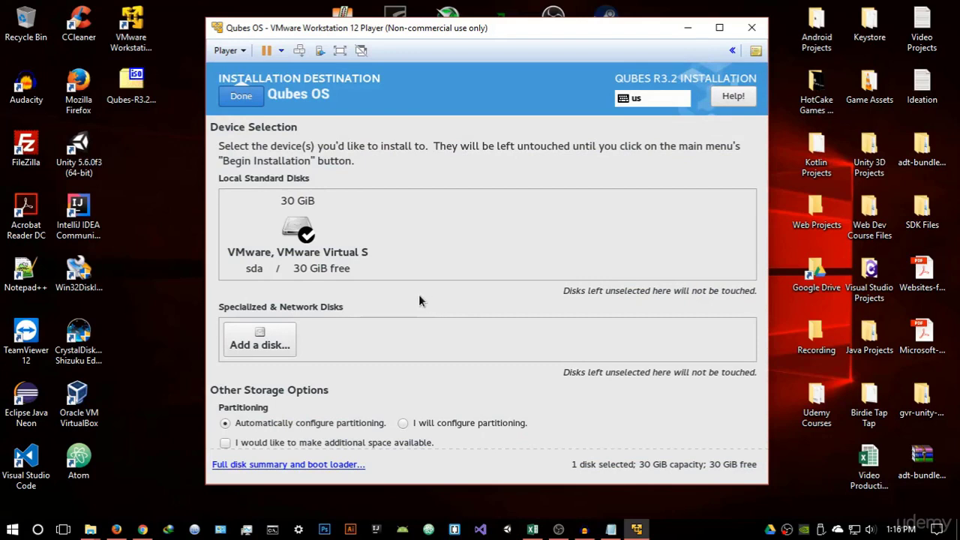
pyautogui.click(296, 253)
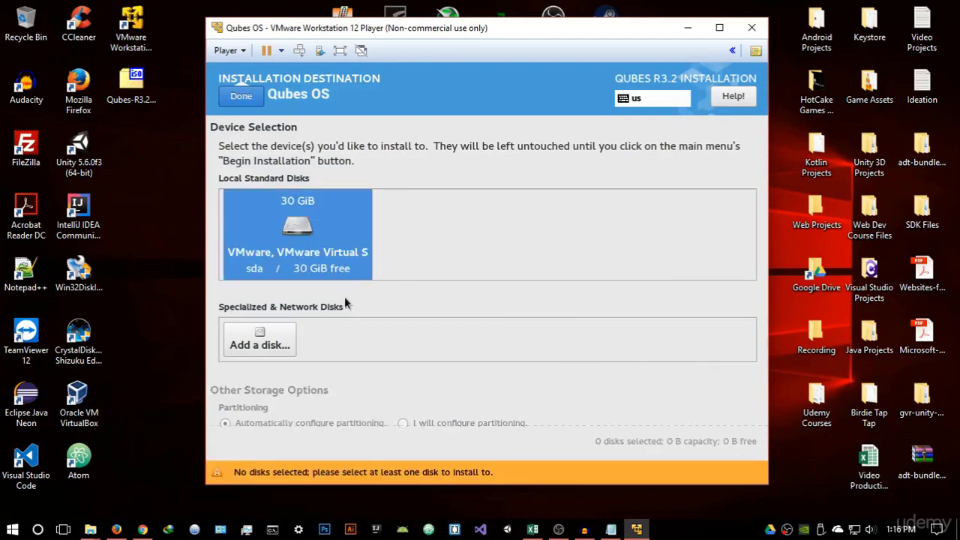
pyautogui.click(272, 341)
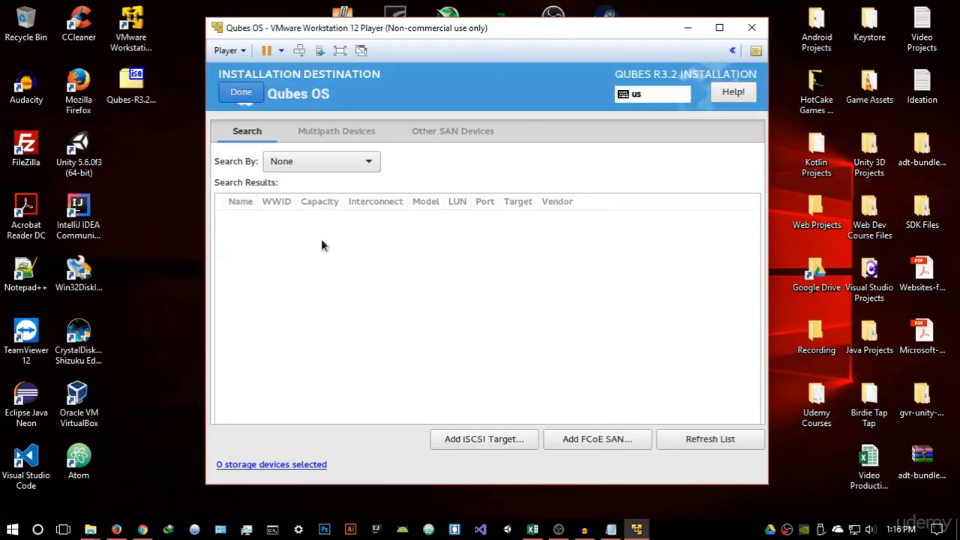
pyautogui.click(243, 98)
pyautogui.click(304, 227)
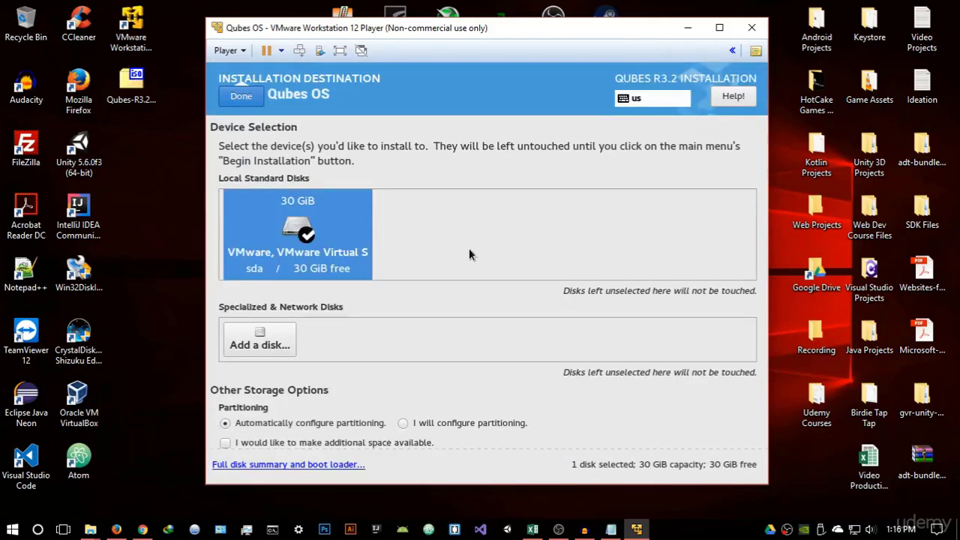
# Turn off data encryption for the installation destination and confirm it with automatic partitioning.
pyautogui.scroll(-1, 470, 259)
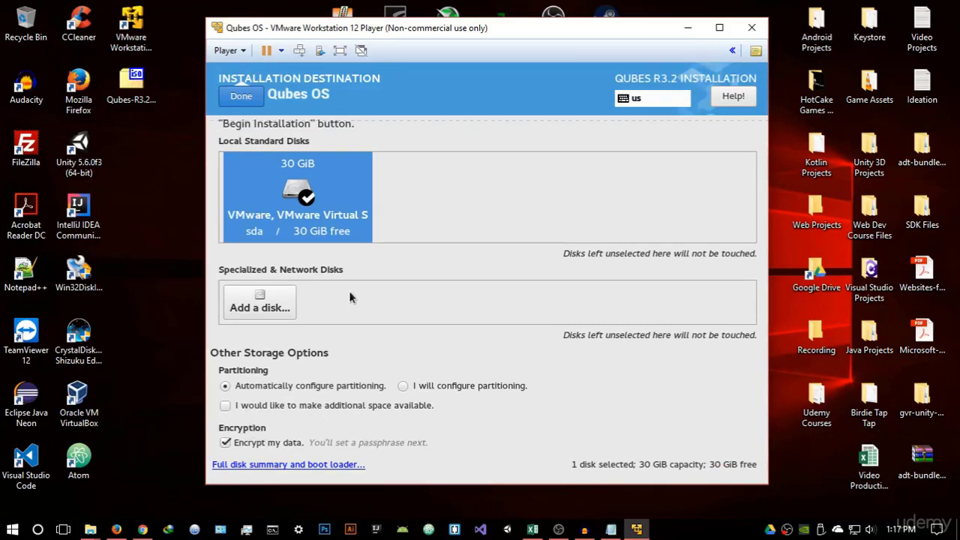
pyautogui.click(241, 443)
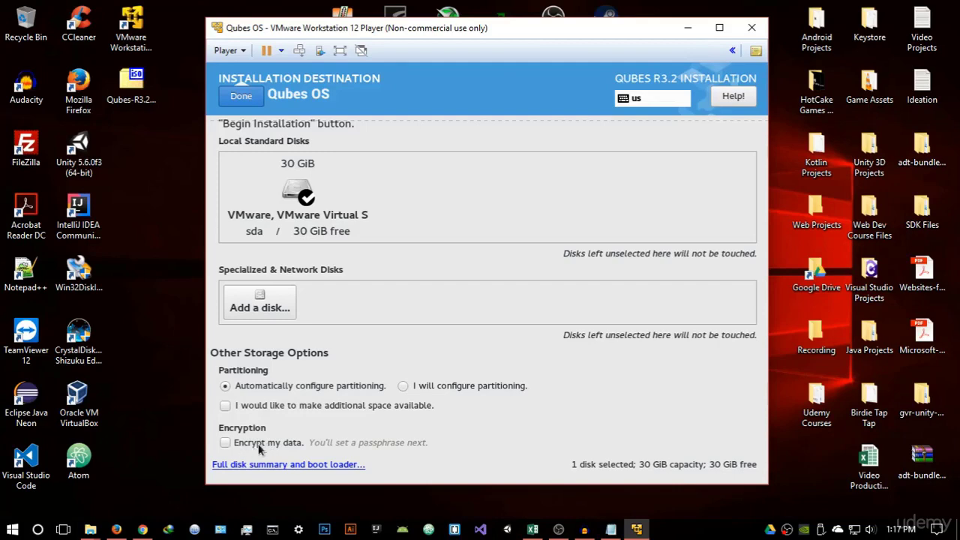
pyautogui.click(247, 101)
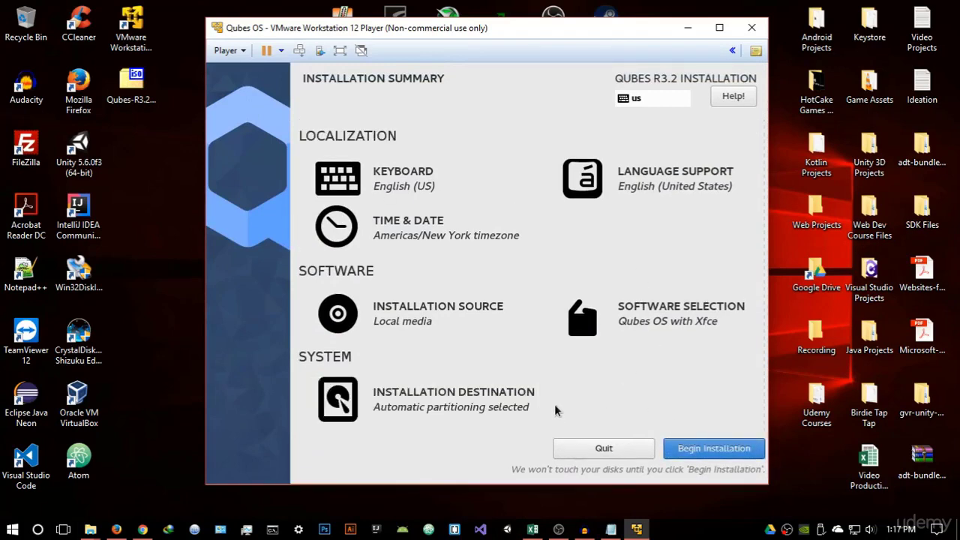
# Recheck the installation destination settings and begin the Qubes installation.
pyautogui.click(484, 411)
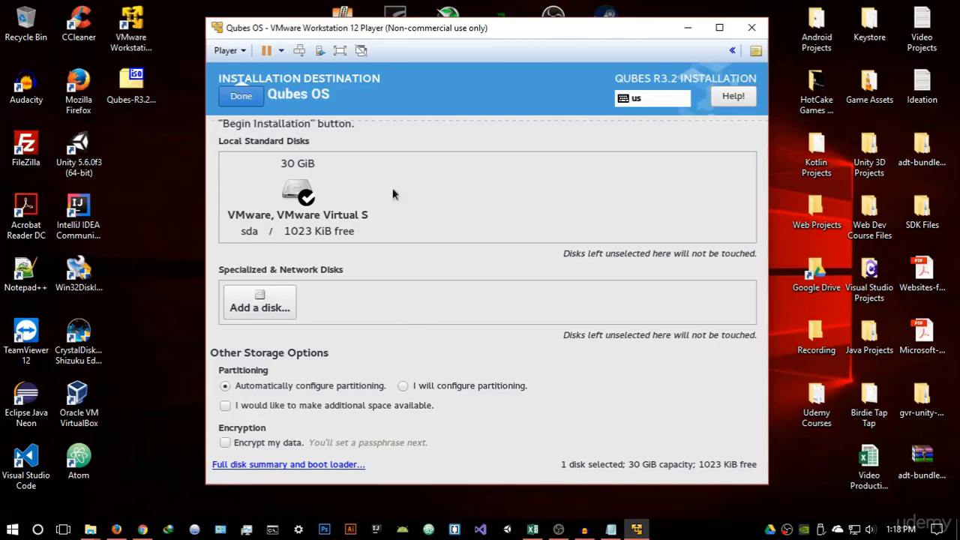
pyautogui.click(251, 99)
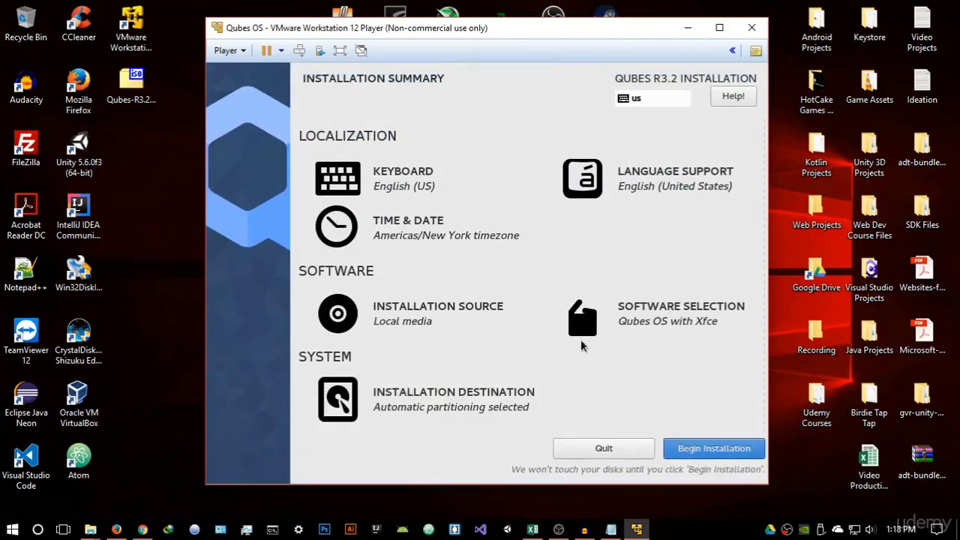
pyautogui.click(714, 448)
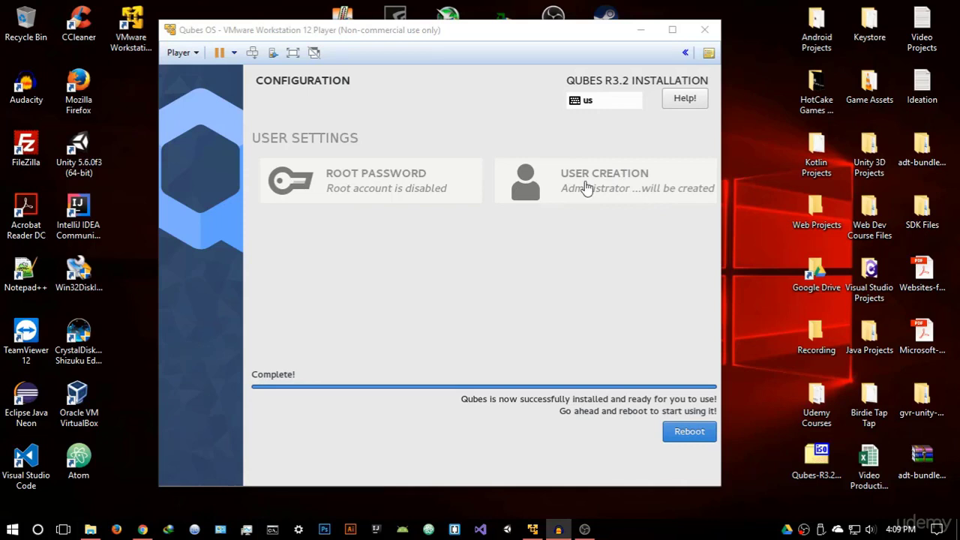
# Reboot the virtual machine from the completed Qubes R3.2 installation.
pyautogui.click(688, 441)
pyautogui.click(686, 438)
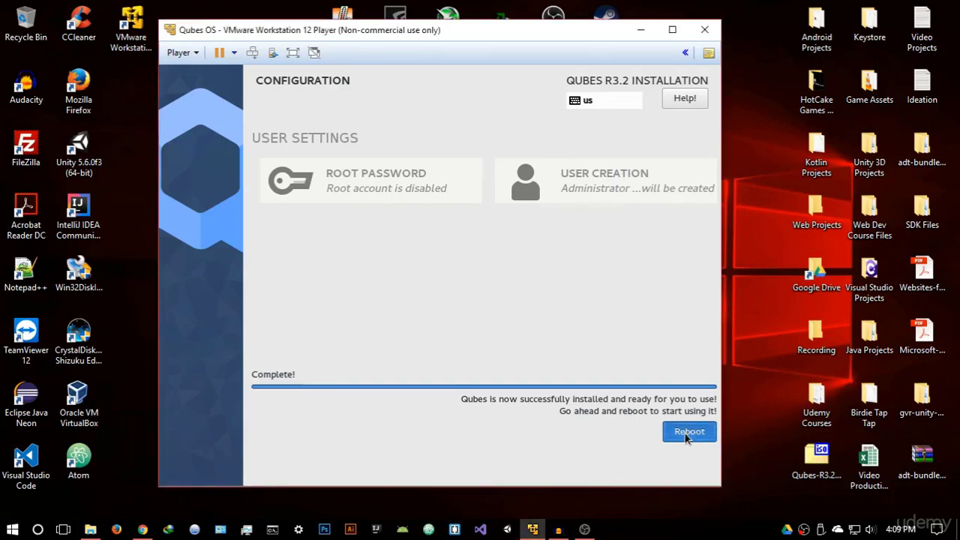